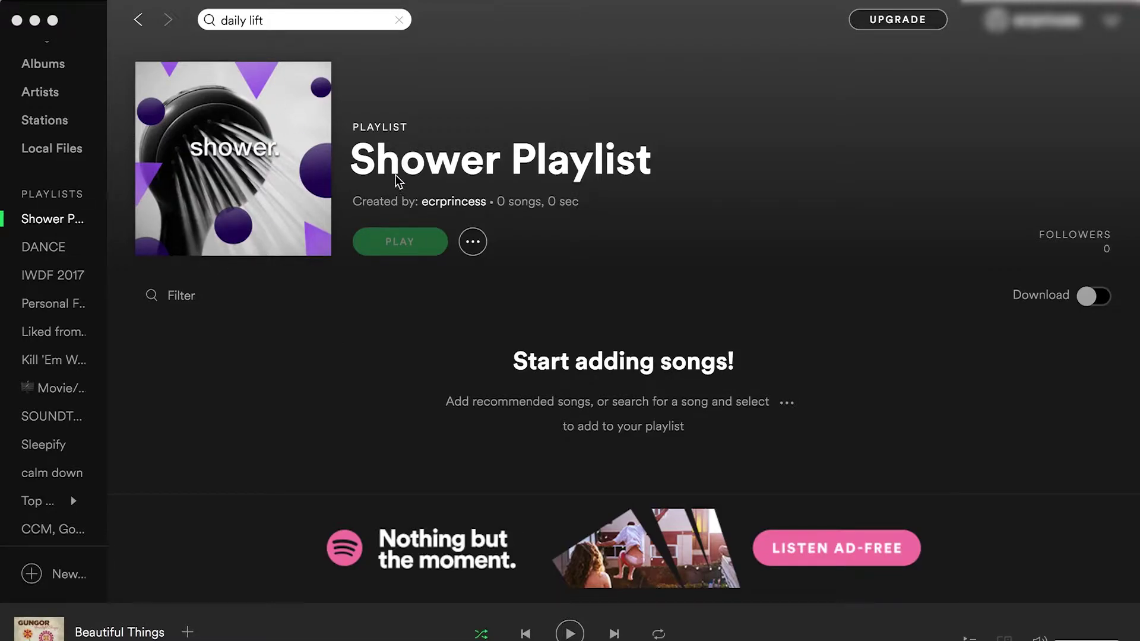
Search Spotify for 'daily lift' and open the Daily Lift playlist with its 51 songs.
click(300, 18)
key(Return)
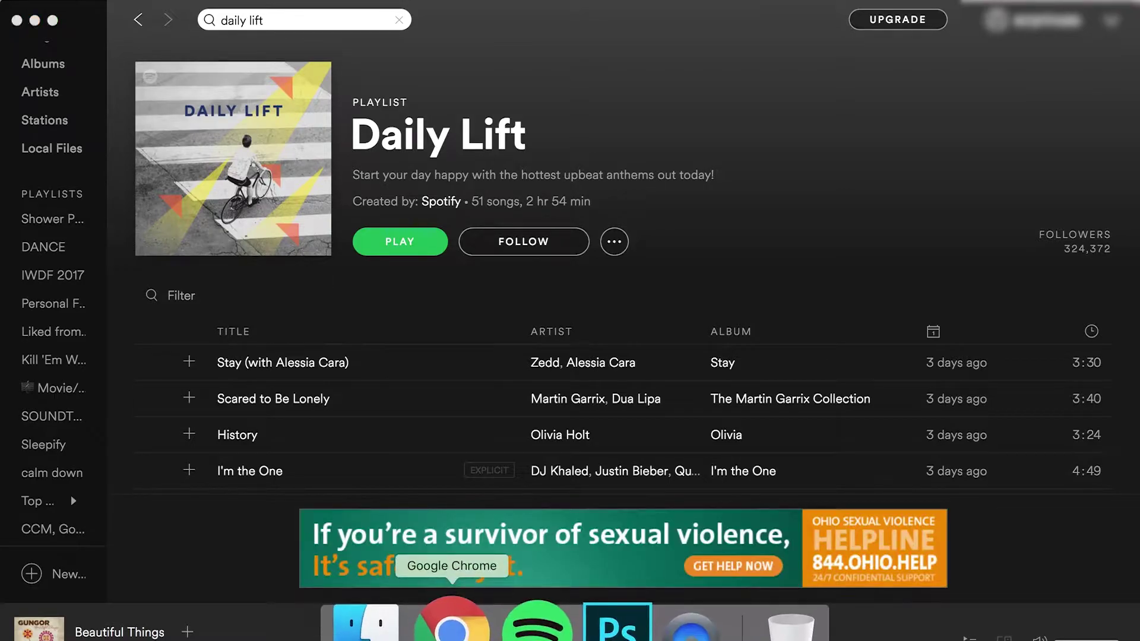
Look between the Pexels page in Chrome and the Movie/TV Soundtracks playlist.
click(453, 619)
scroll(483, 373, down, 3)
scroll(483, 381, up, 4)
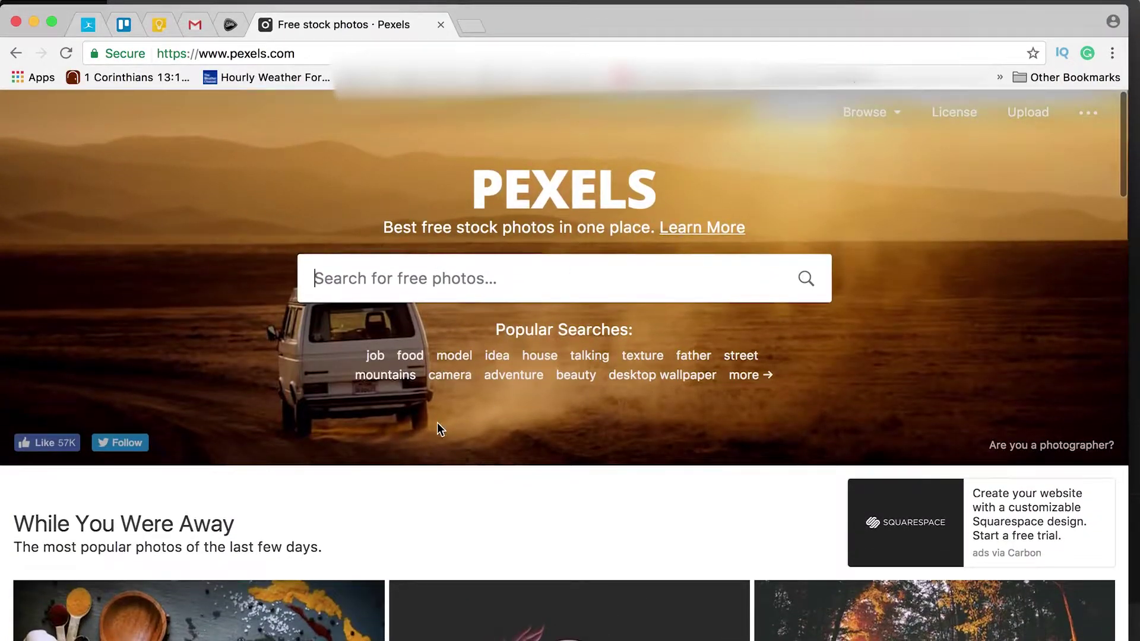
scroll(437, 418, down, 3)
click(522, 623)
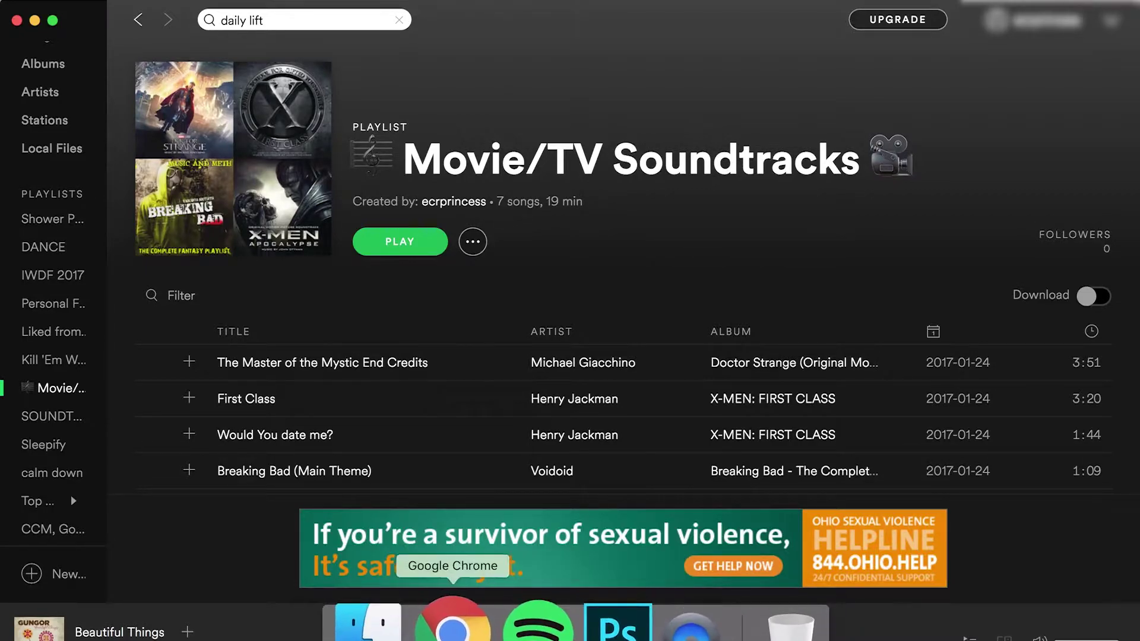
click(452, 623)
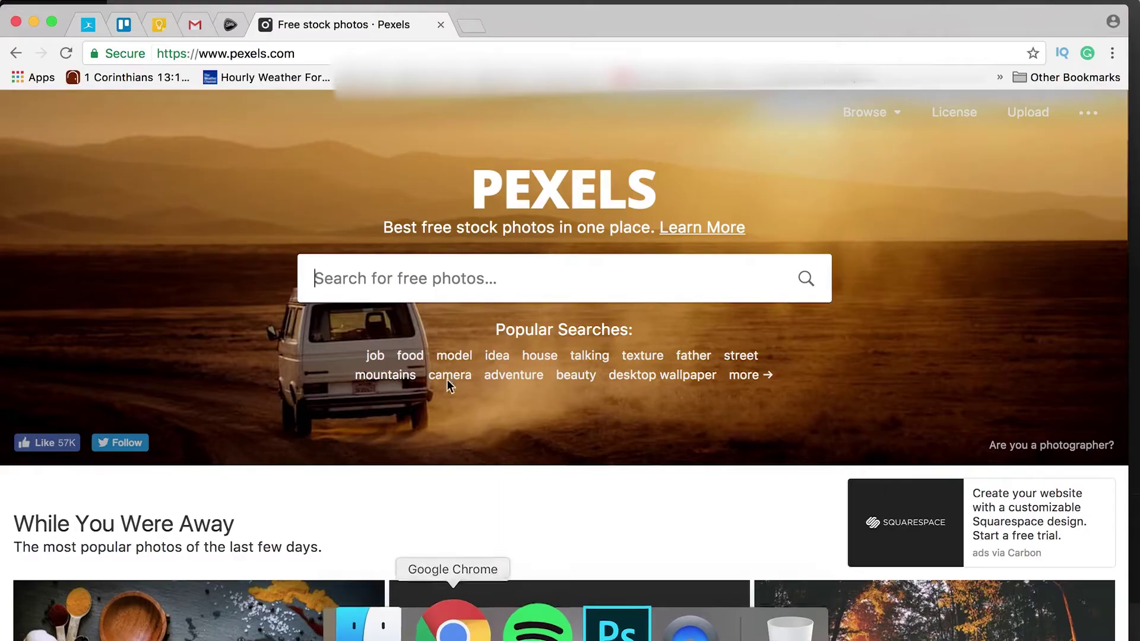
Search Pexels for 'film' and open the first film-reel photo result.
click(470, 281)
text(film)
key(Return)
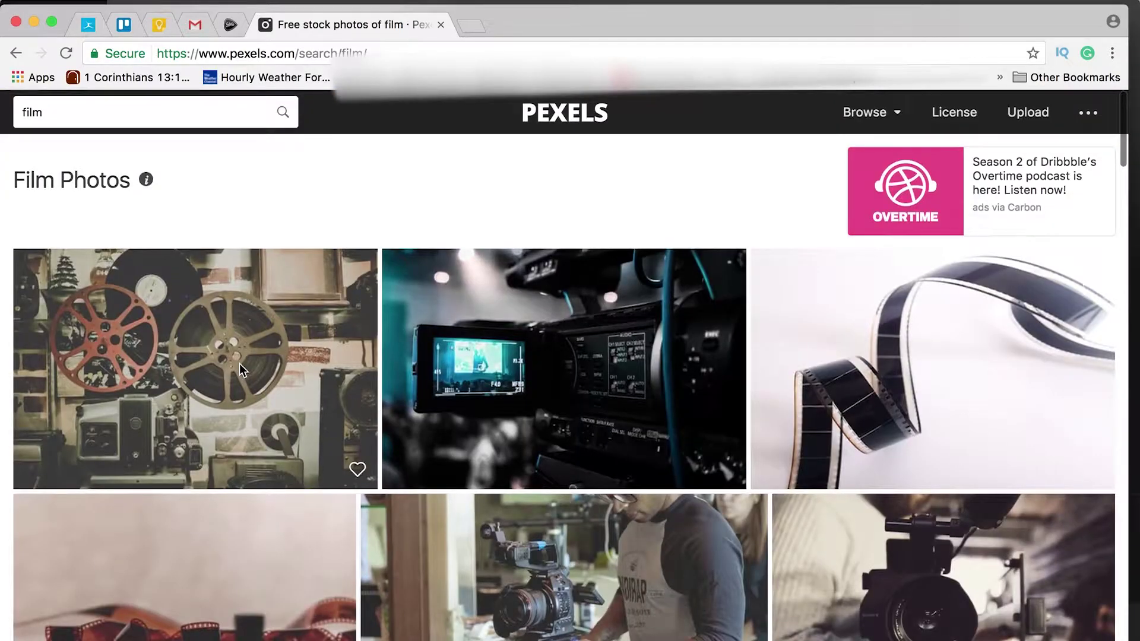
click(240, 363)
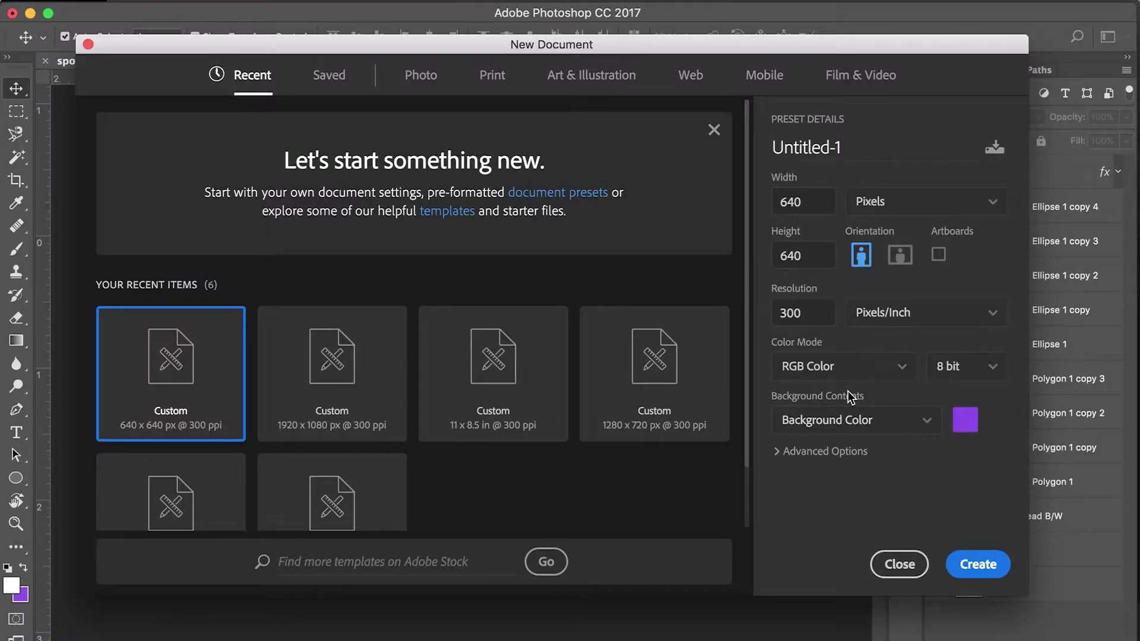
Create a 640×640 px, 300 ppi document named 'moviesoundtrackplaylistart'.
double_click(803, 202)
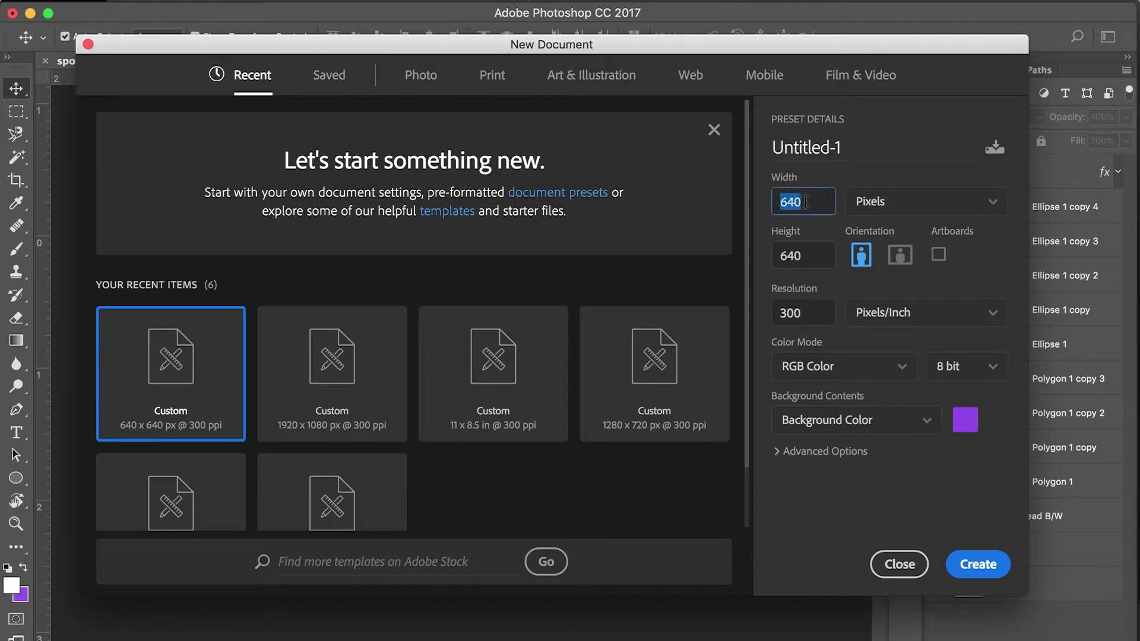
click(830, 145)
text(moviesoun)
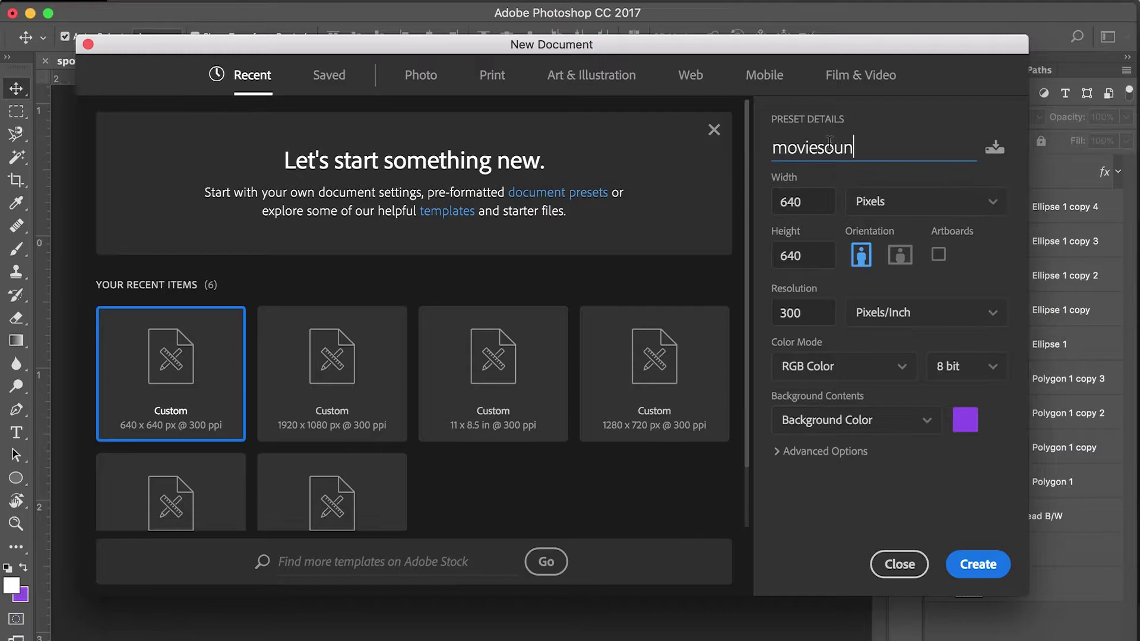
text(dtrackplay)
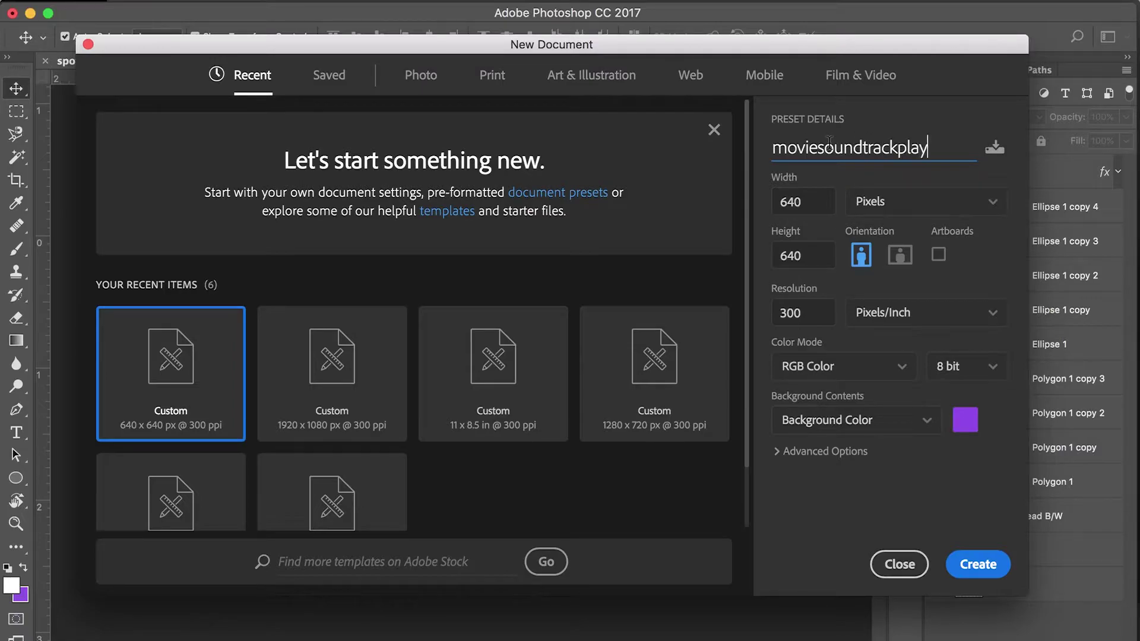
text(listart)
key(Return)
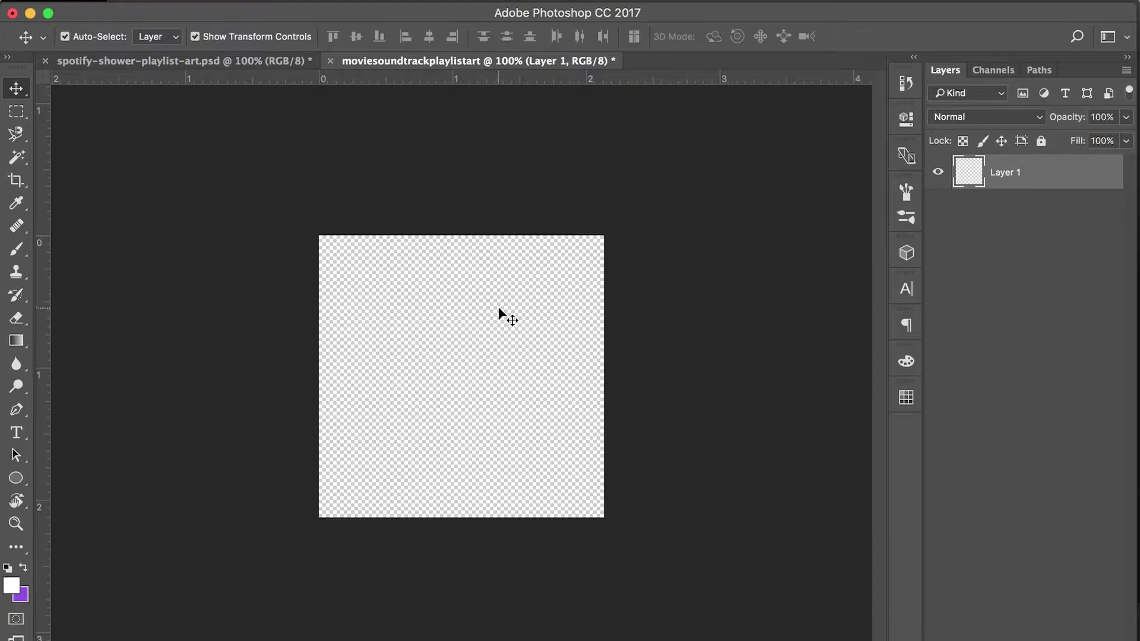
Duplicate the film-reel photo layer into moviesoundtrackplaylistart and move it onto the canvas.
click(167, 2)
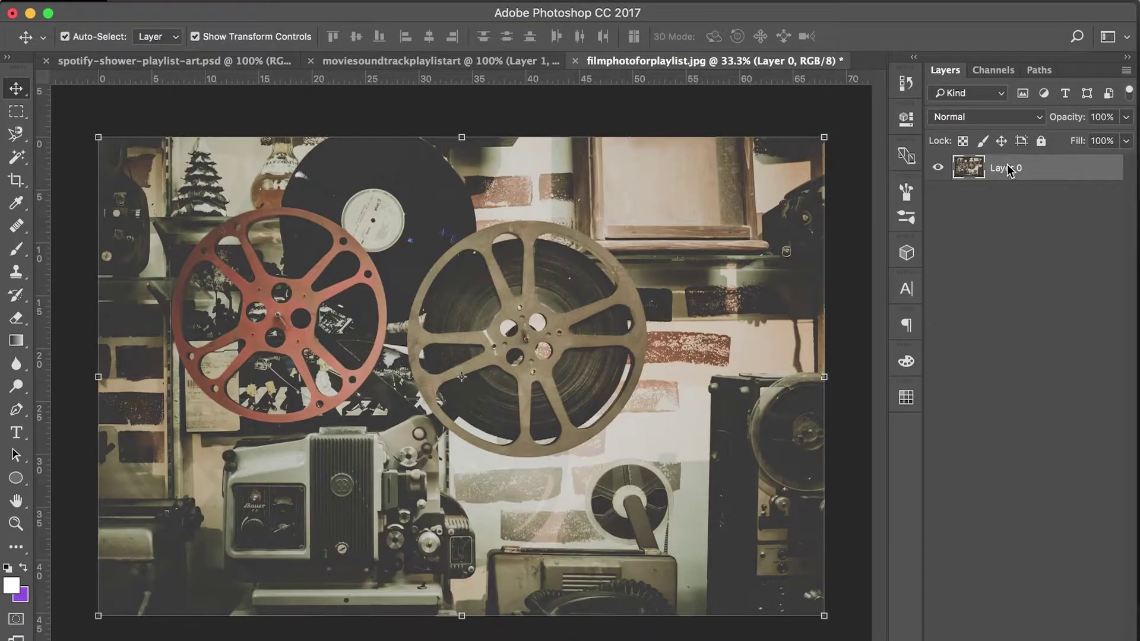
right_click(1008, 170)
click(982, 244)
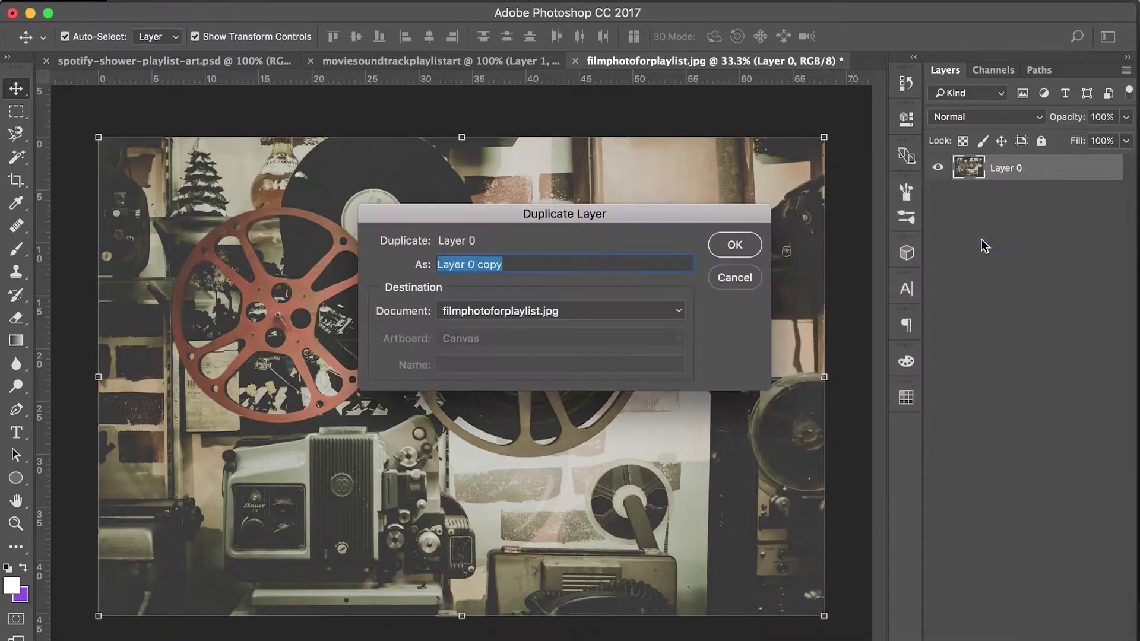
click(624, 314)
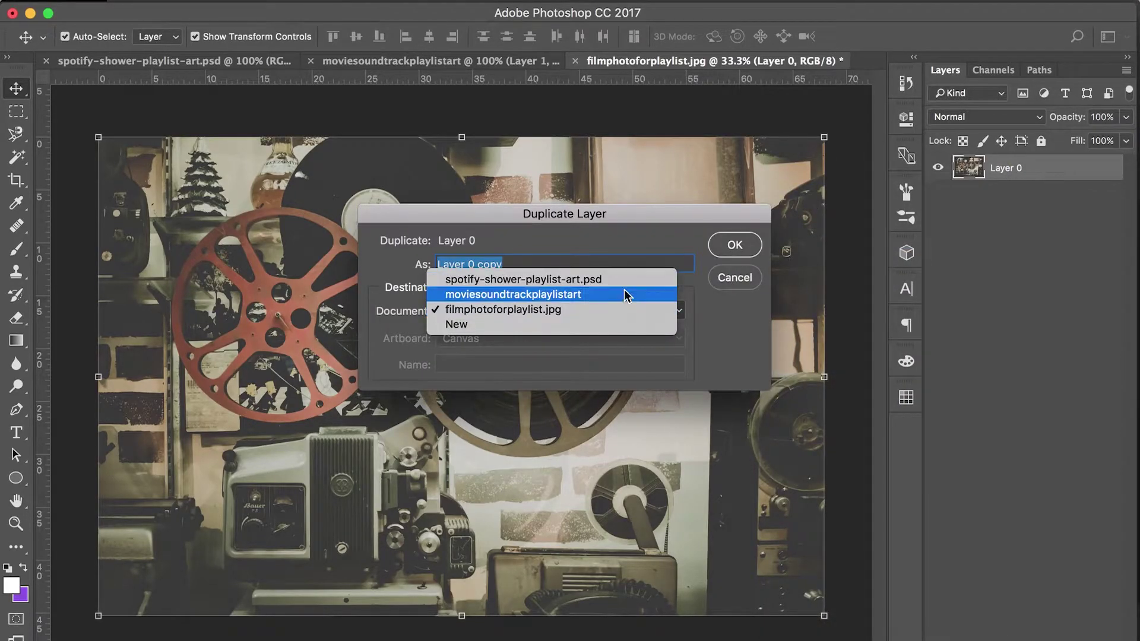
click(624, 295)
click(734, 245)
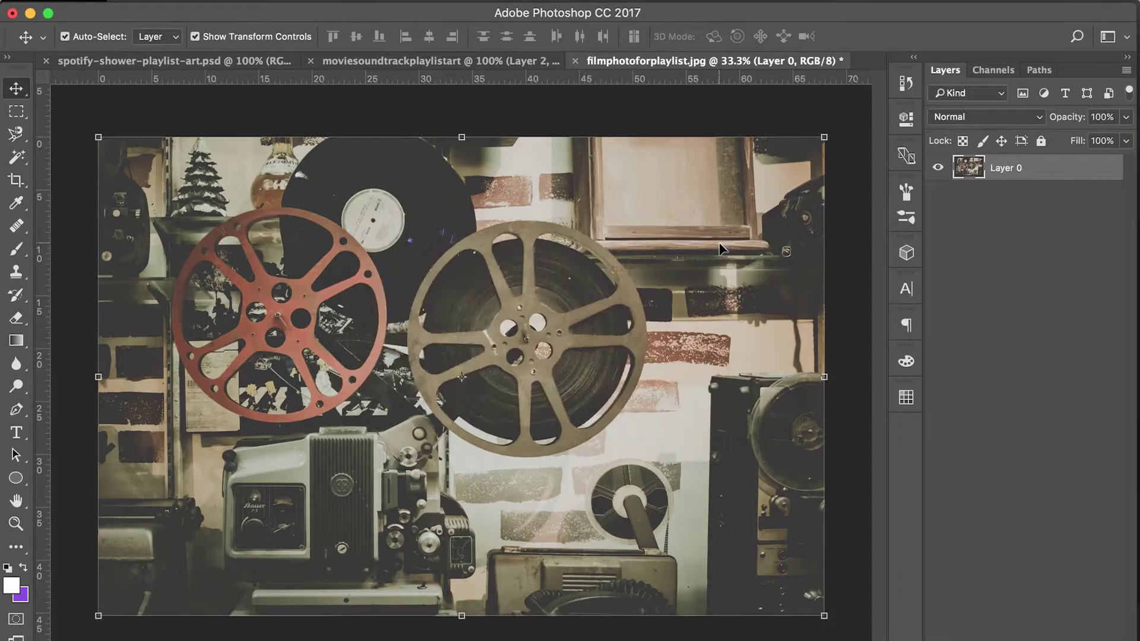
click(503, 59)
drag(480, 443, 458, 427)
drag(377, 348, 250, 438)
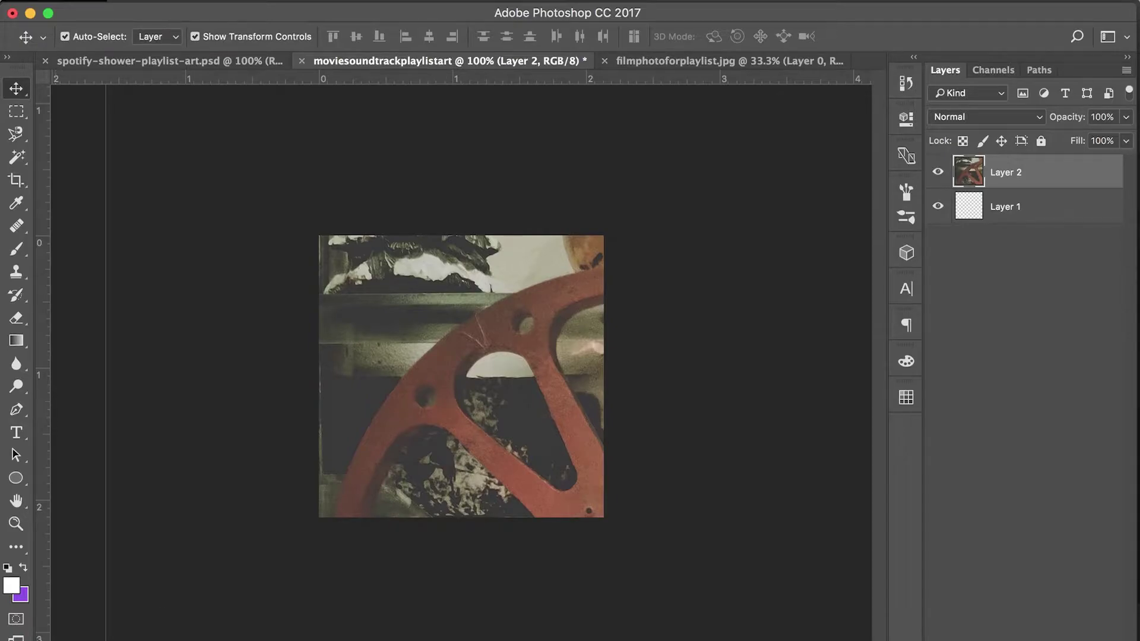
key(super+minus)
key(super+minus)
Scale the photo with Edit > Transform > Scale so it fills the square canvas.
click(202, 3)
mouse_move(242, 376)
click(453, 410)
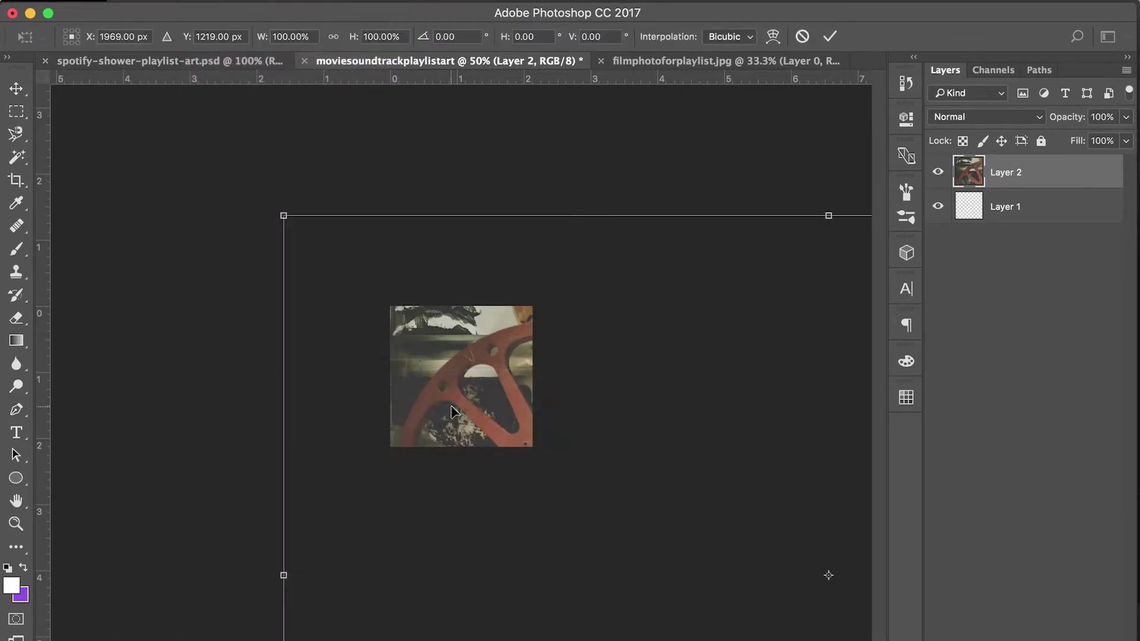
drag(284, 216, 386, 305)
drag(492, 395, 435, 376)
drag(323, 288, 356, 301)
drag(566, 433, 605, 459)
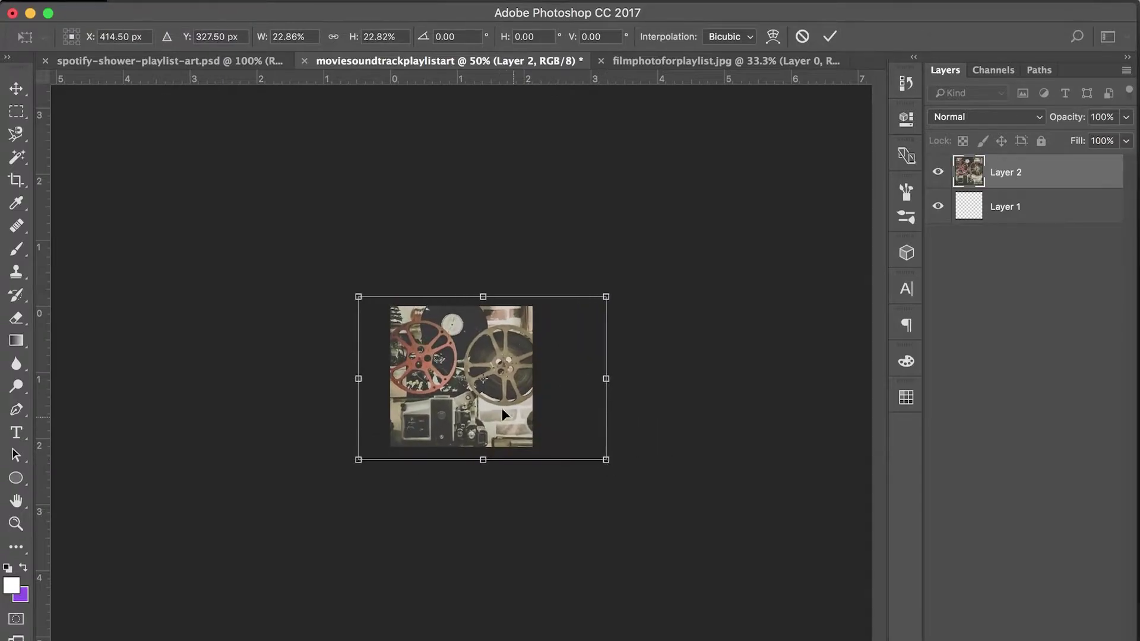
drag(501, 413, 474, 400)
key(Return)
alt+scroll(643, 386, up, 3)
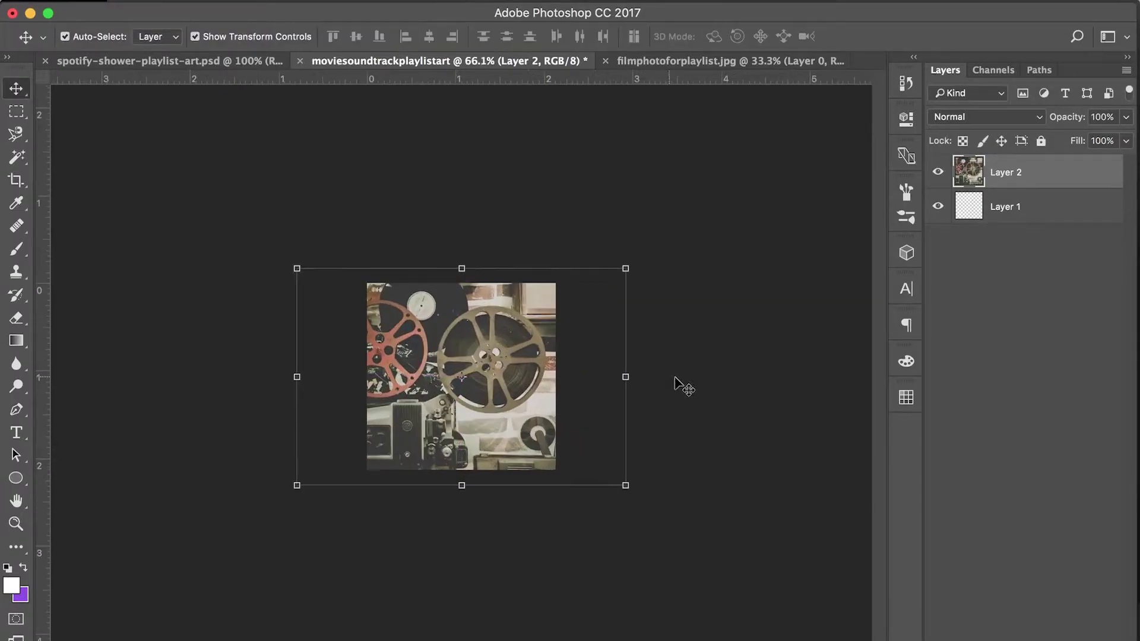
click(688, 387)
click(970, 172)
Duplicate Layer 2 and rename the copy 'layer b-w'.
drag(1009, 180, 1009, 632)
double_click(1017, 173)
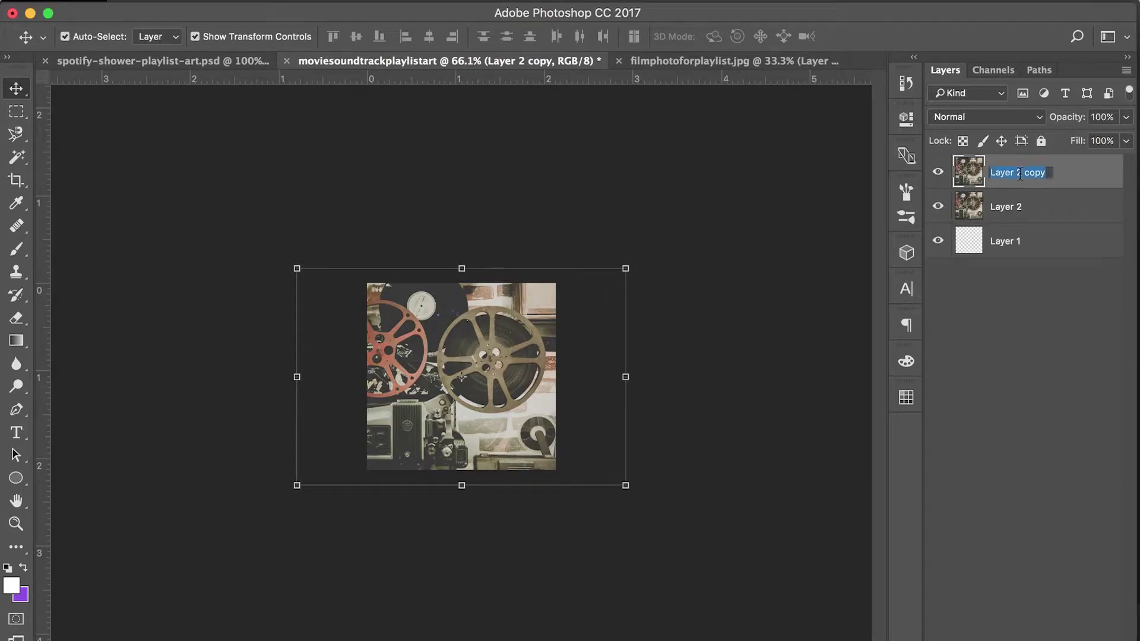
key(BackSpace)
text(layer b-w)
key(Return)
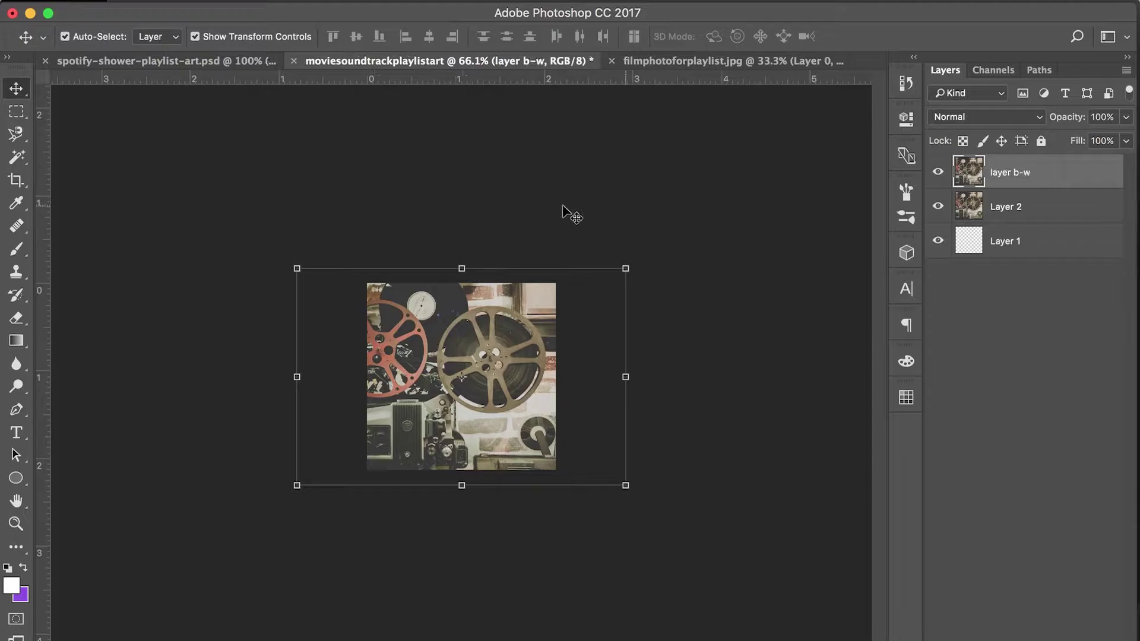
Apply a Black & White adjustment, tweaking the blue, cyan and yellow sliders.
click(231, 0)
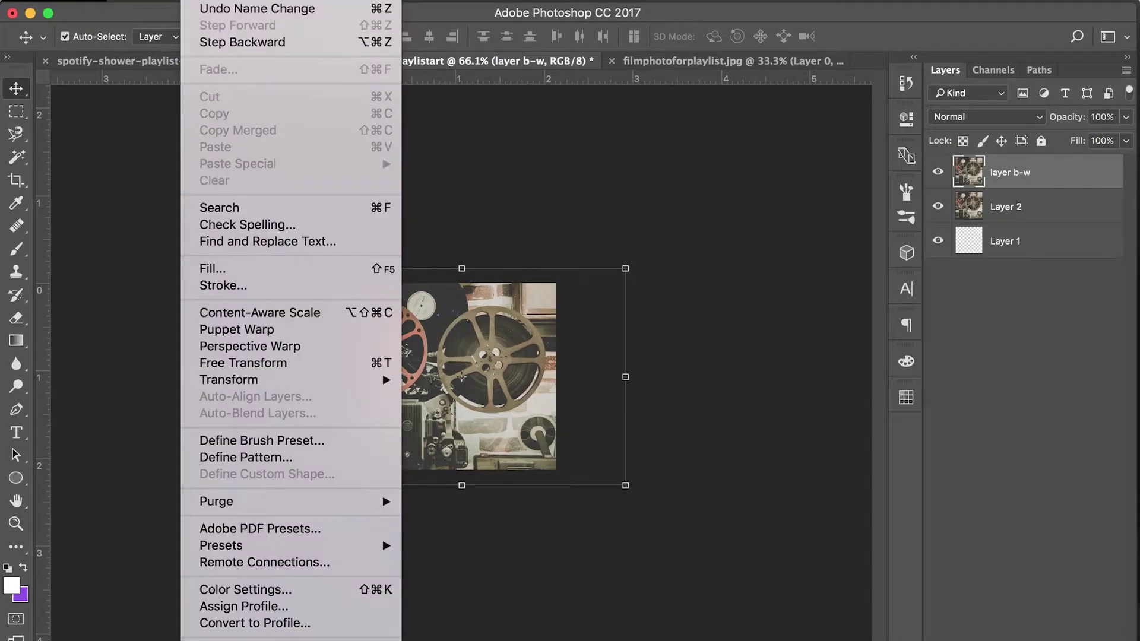
mouse_move(274, 35)
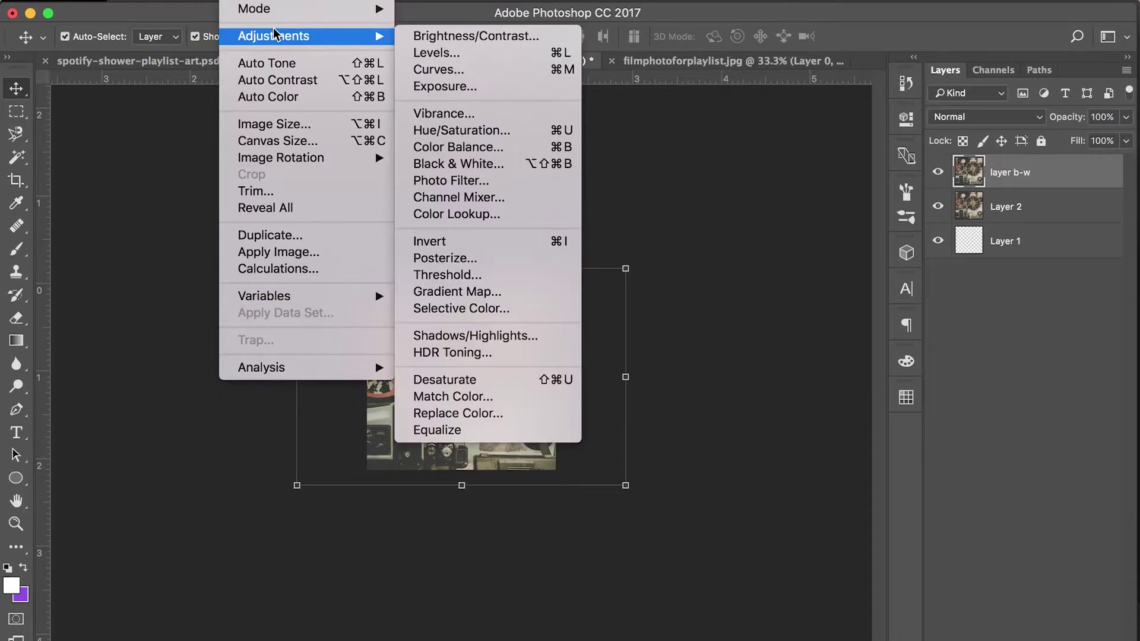
click(424, 164)
drag(954, 48, 877, 90)
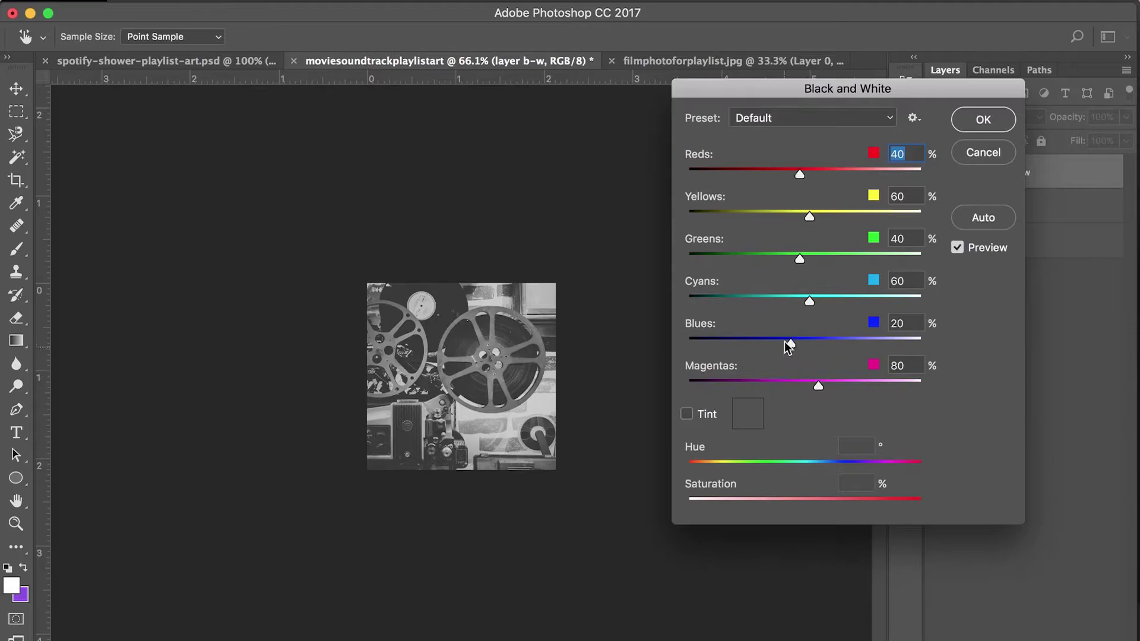
mouse_move(791, 344)
mouse_down()
mouse_move(742, 341)
mouse_move(803, 341)
mouse_up()
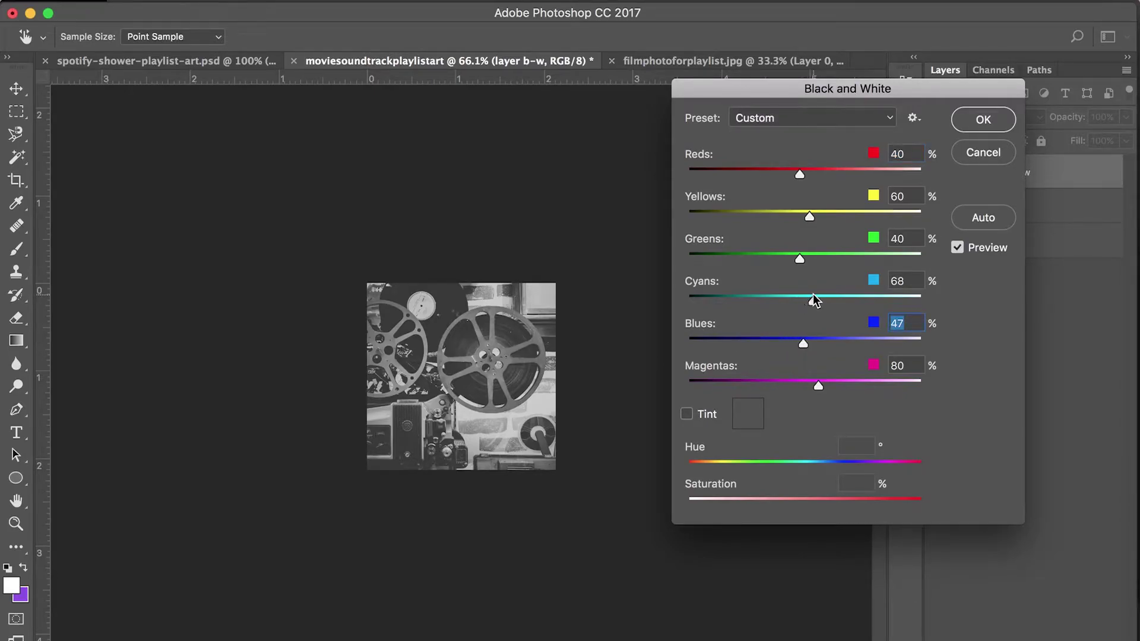
drag(778, 291, 803, 291)
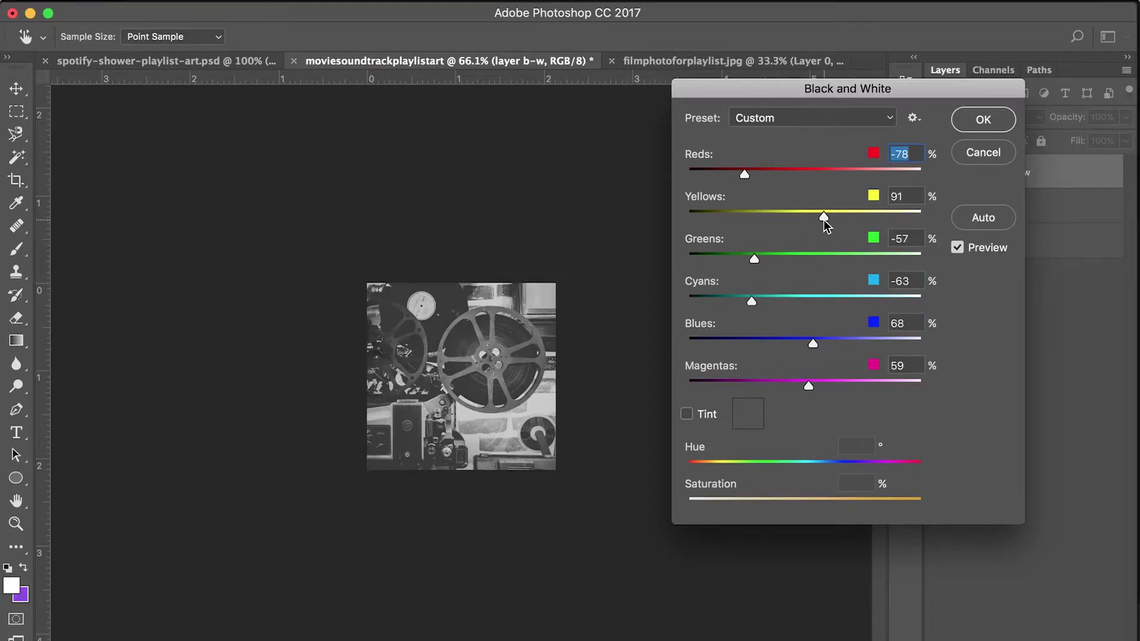
drag(823, 220, 829, 223)
click(959, 127)
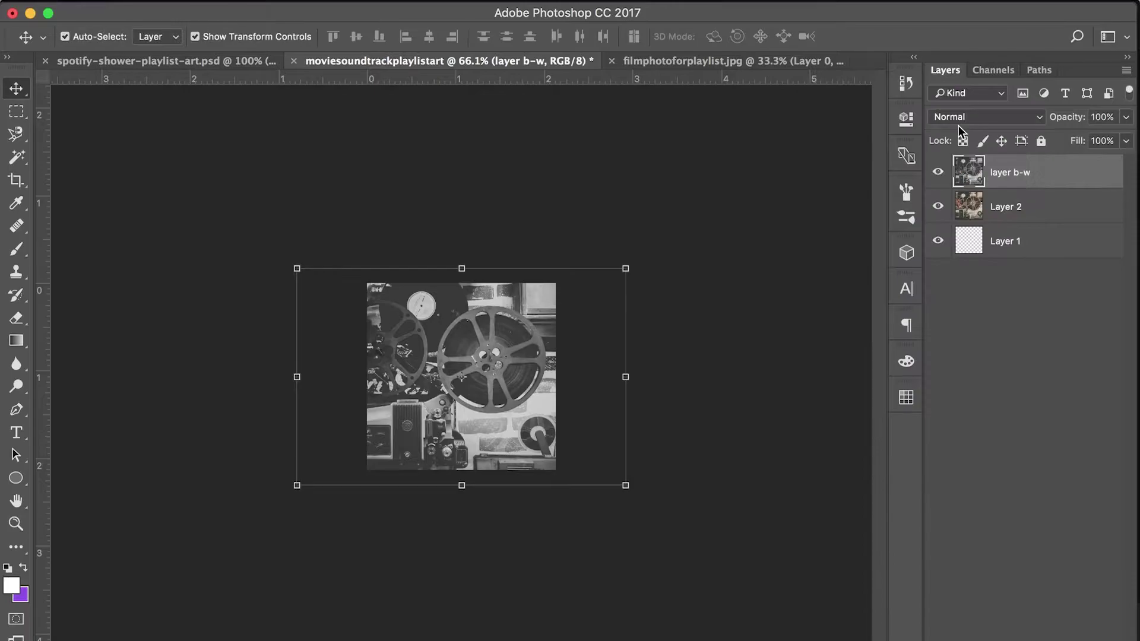
click(813, 268)
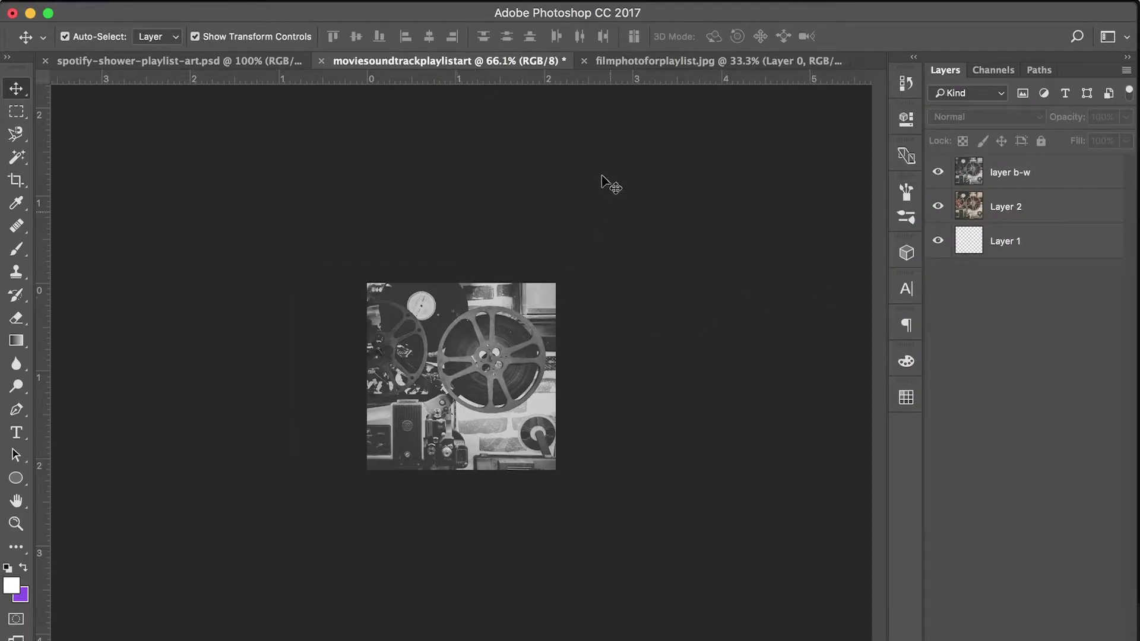
View the Daily Lift cover's grey stripes and yellow-orange triangles as a design reference.
click(230, 64)
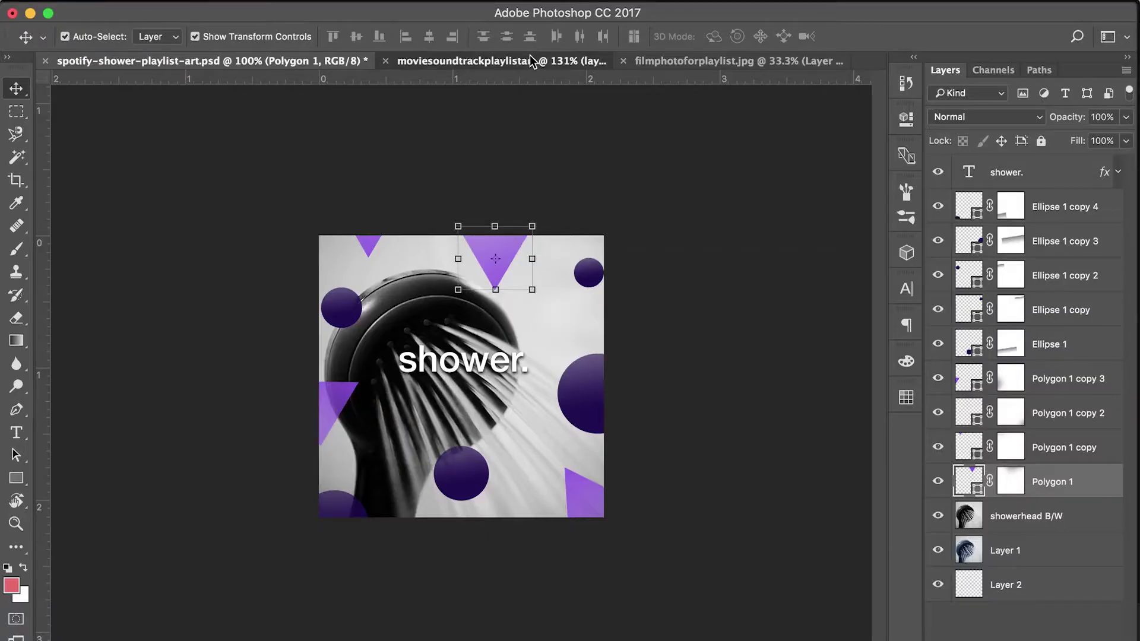
Draw a rectangle bar across the large film reel.
click(534, 61)
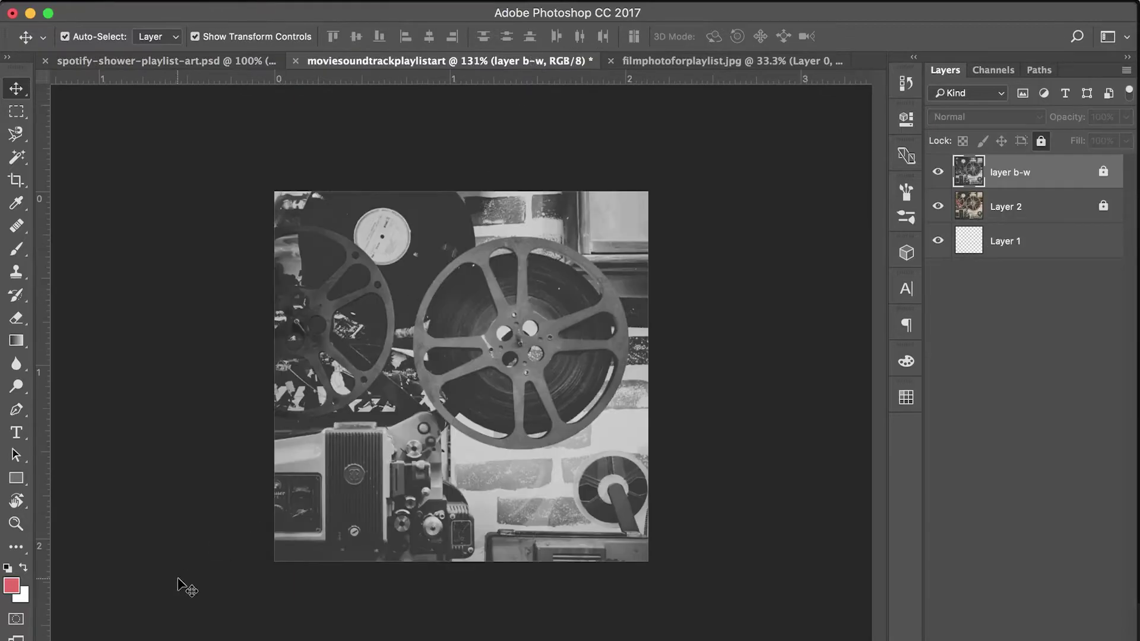
click(16, 478)
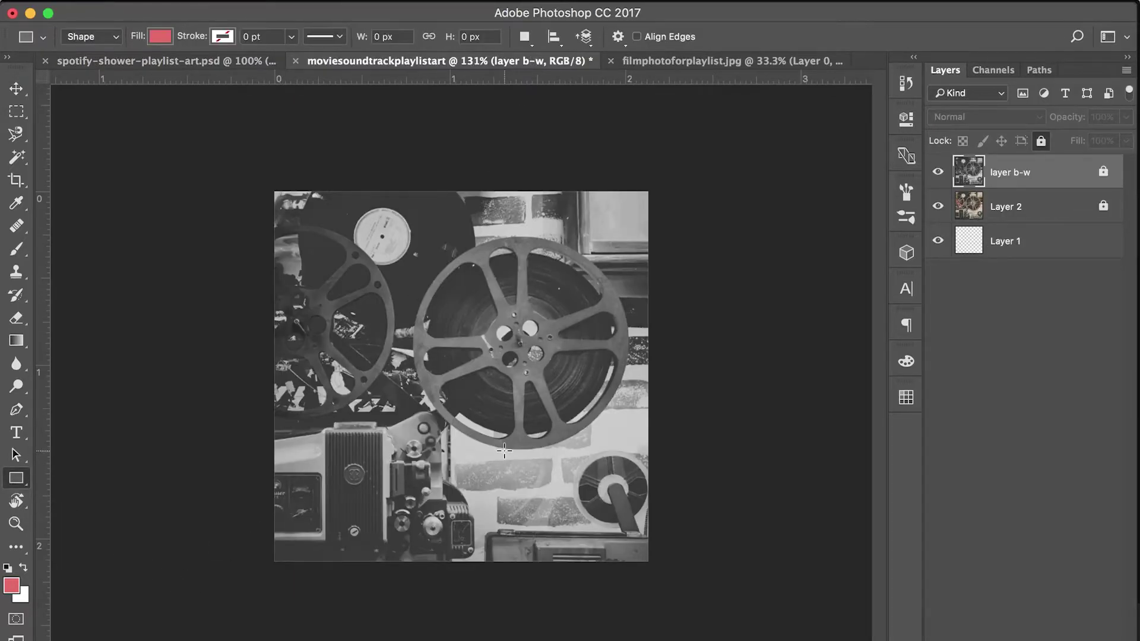
drag(559, 365, 691, 382)
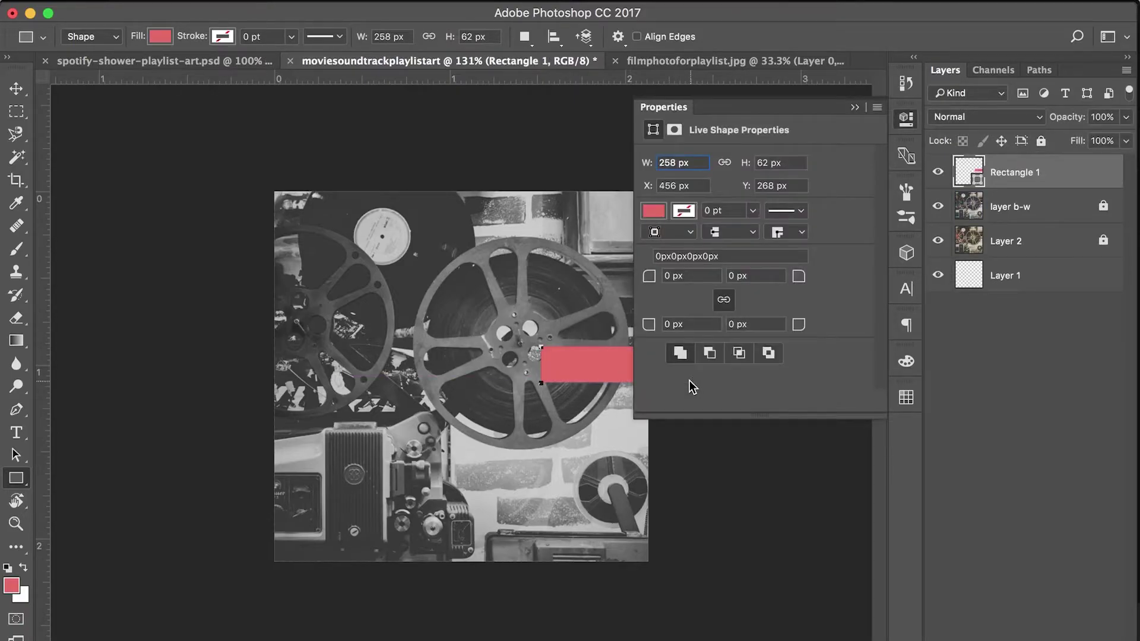
Colour the bar #e76c65 and add a layer mask to Rectangle 1.
click(12, 586)
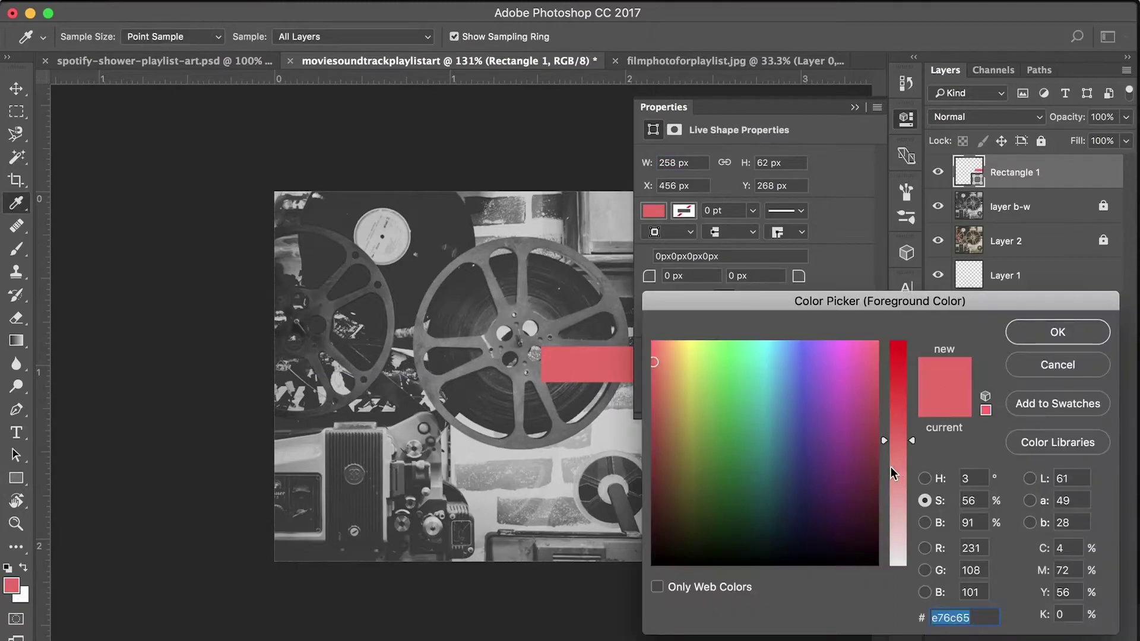
click(1033, 342)
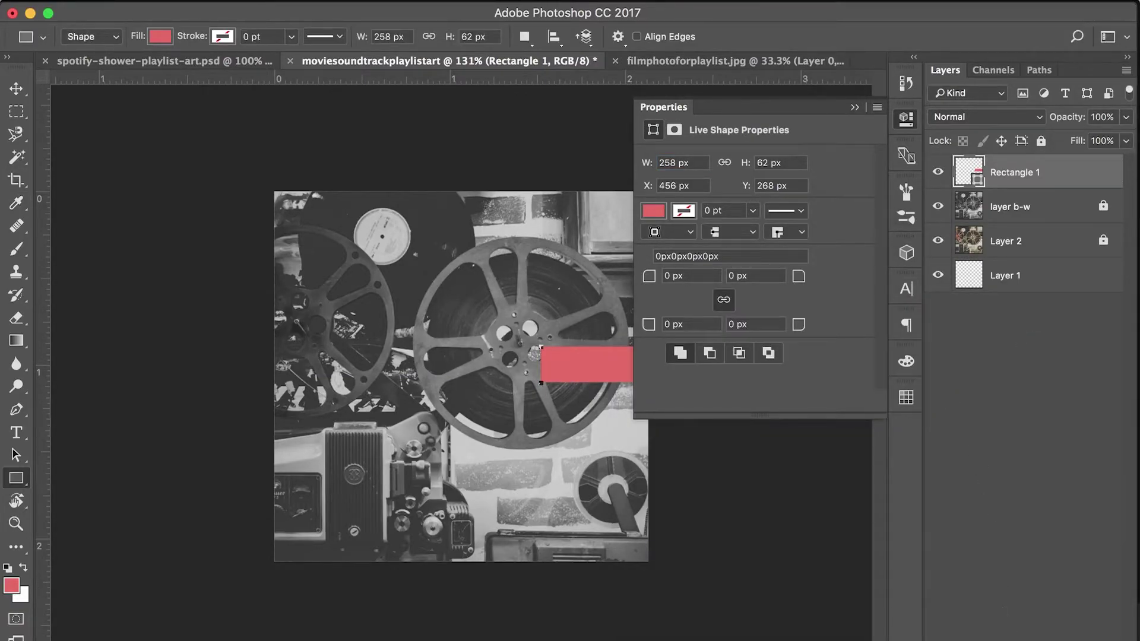
click(1003, 637)
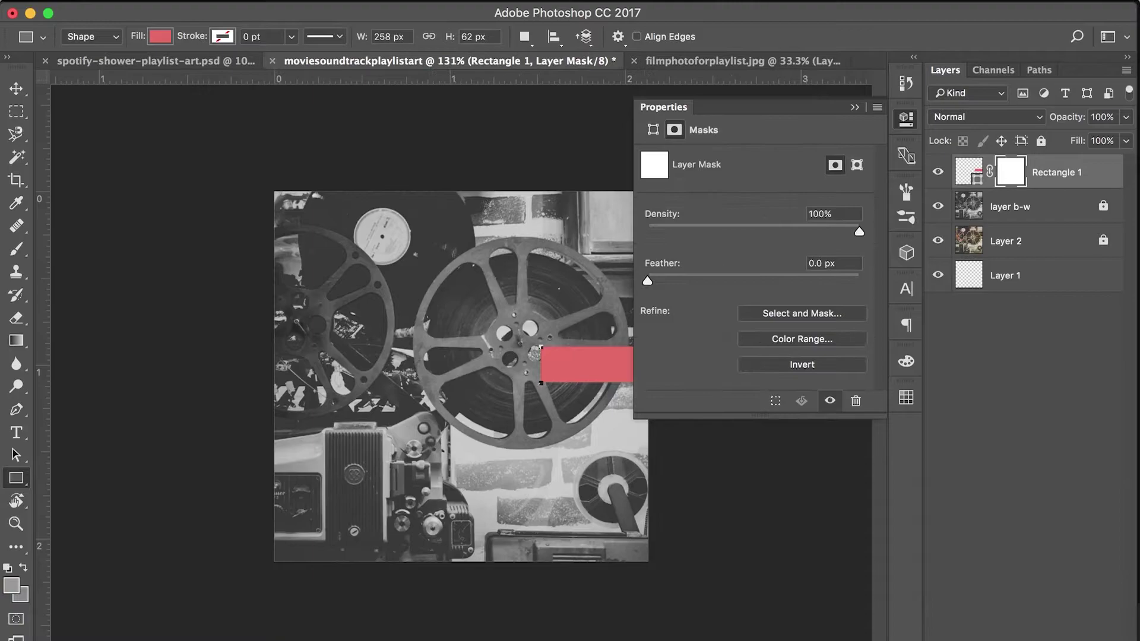
click(854, 107)
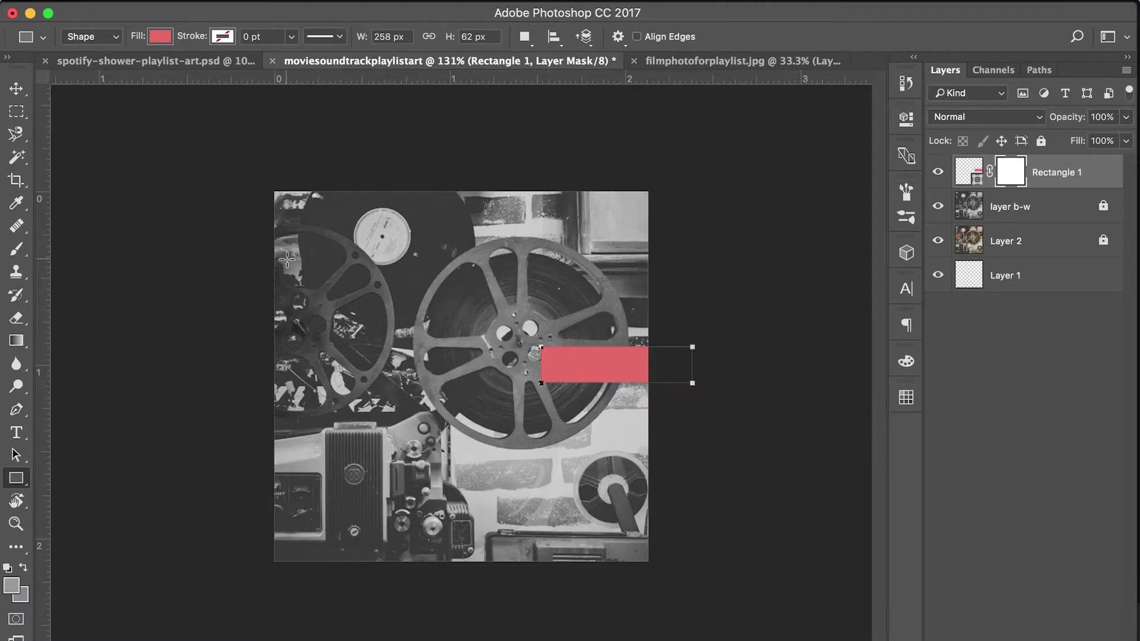
Drag a Foreground to Transparent gradient across Rectangle 1's mask to fade the bar.
click(16, 343)
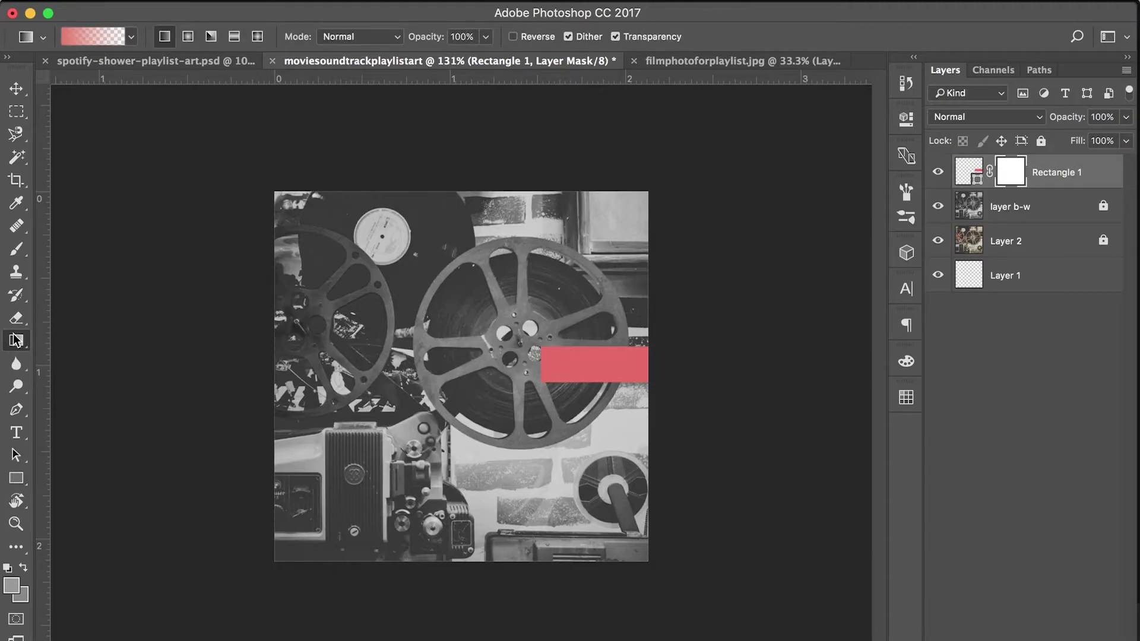
right_click(16, 340)
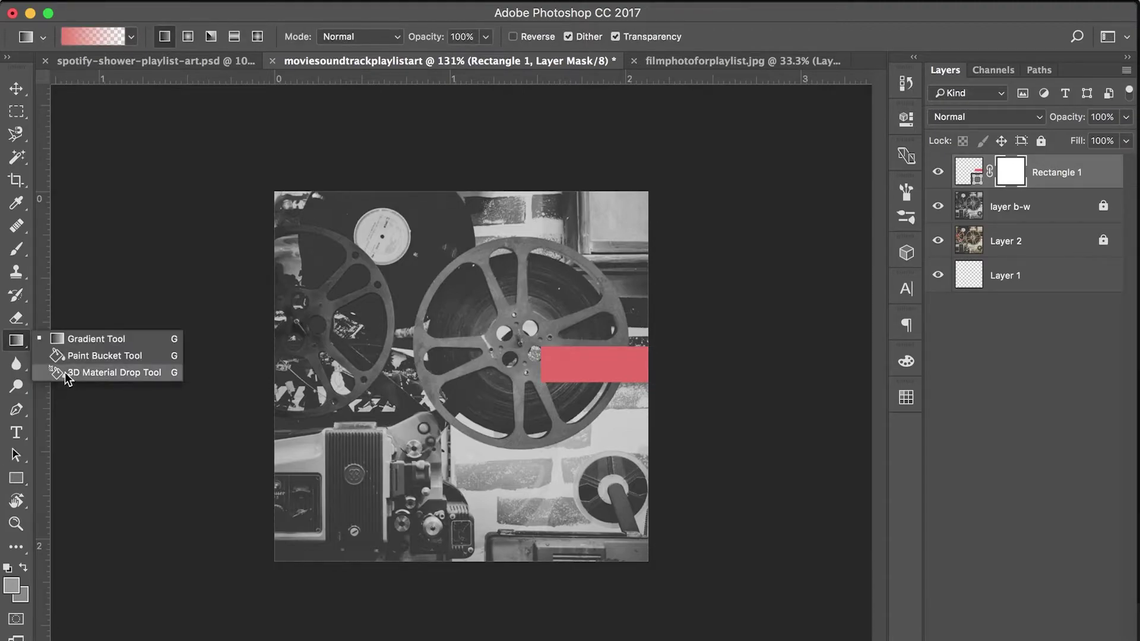
click(12, 346)
right_click(13, 344)
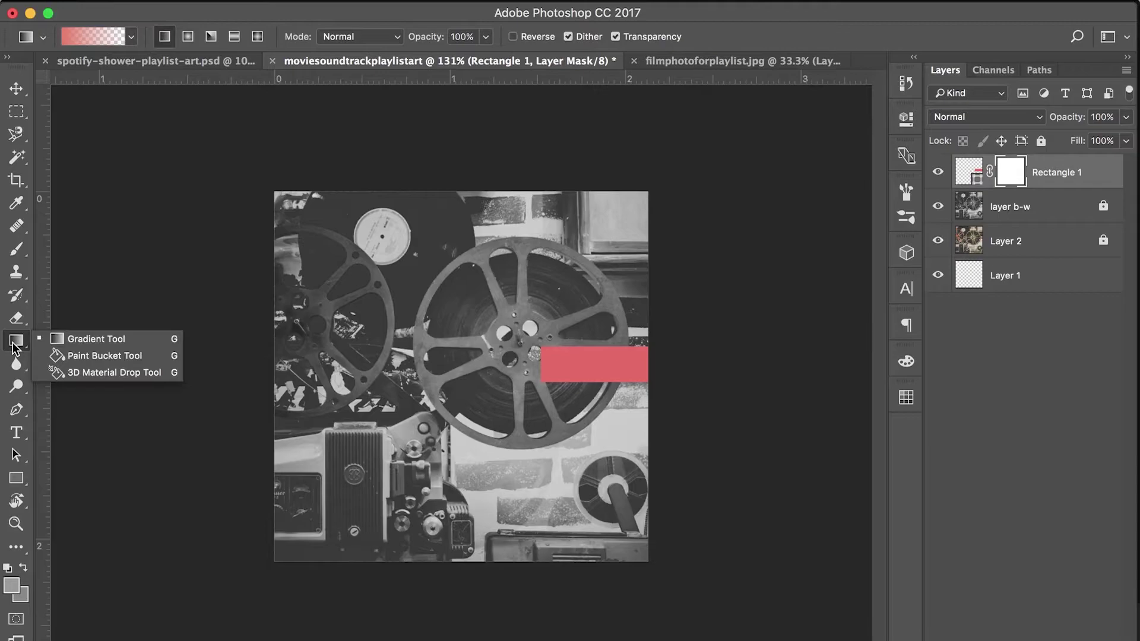
click(83, 344)
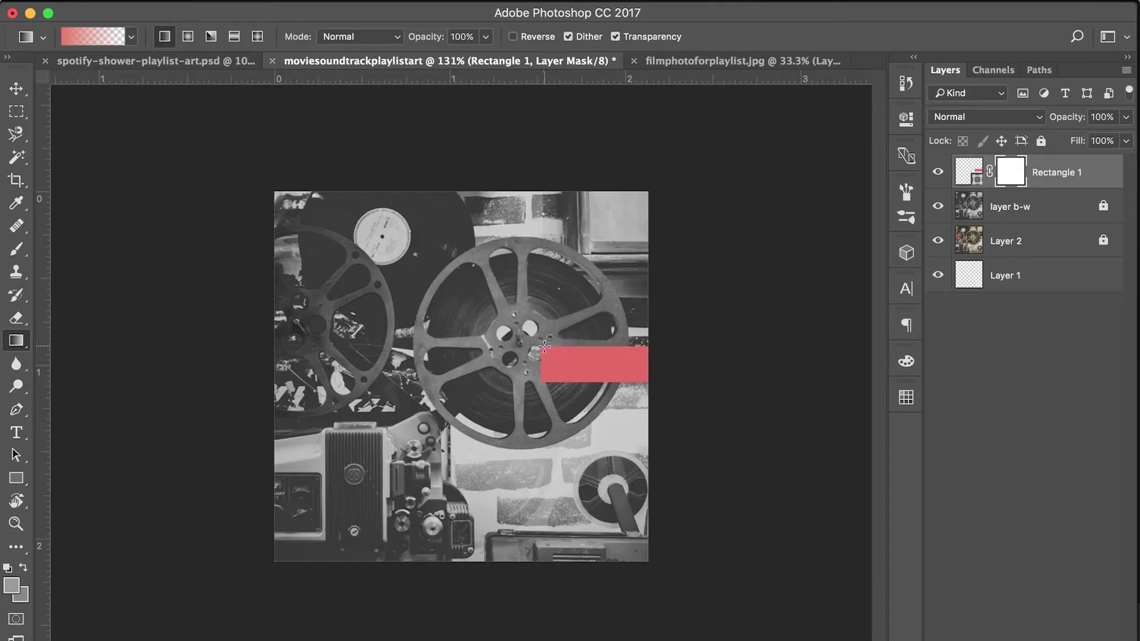
drag(600, 359, 666, 391)
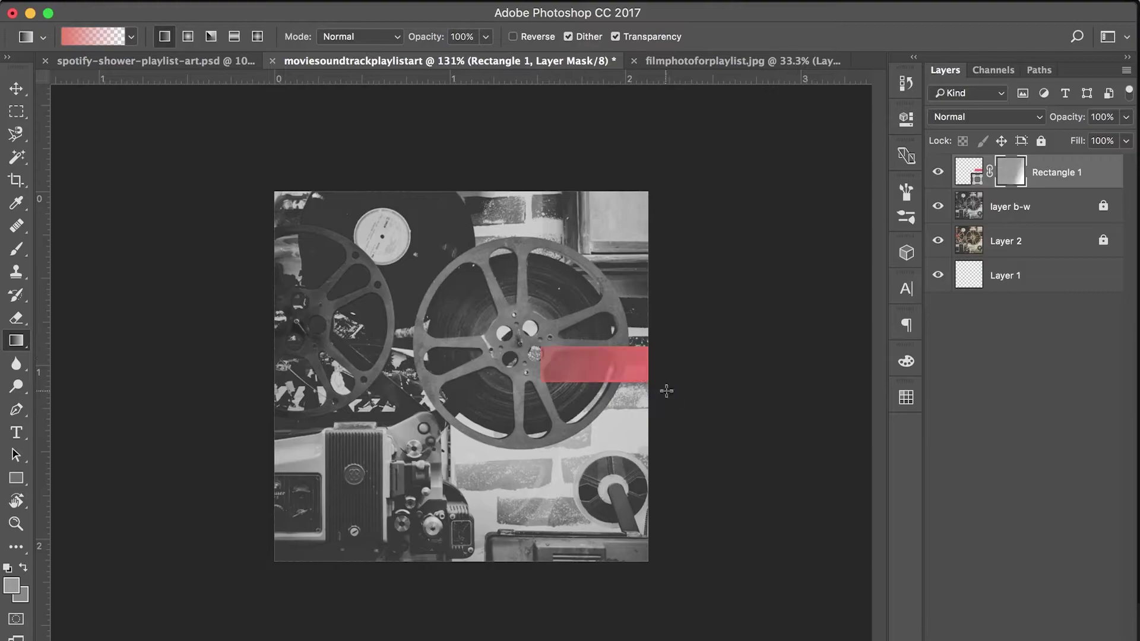
Browse the gradient presets and Gradient Editor, keeping Foreground to Transparent selected.
click(130, 39)
click(32, 41)
click(71, 38)
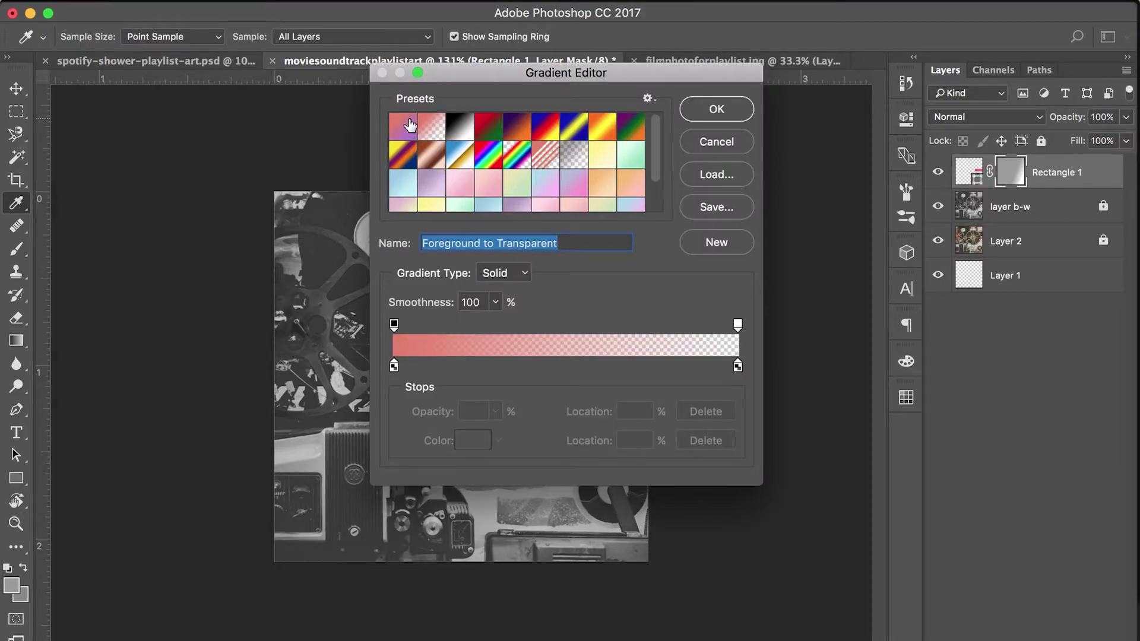
click(410, 125)
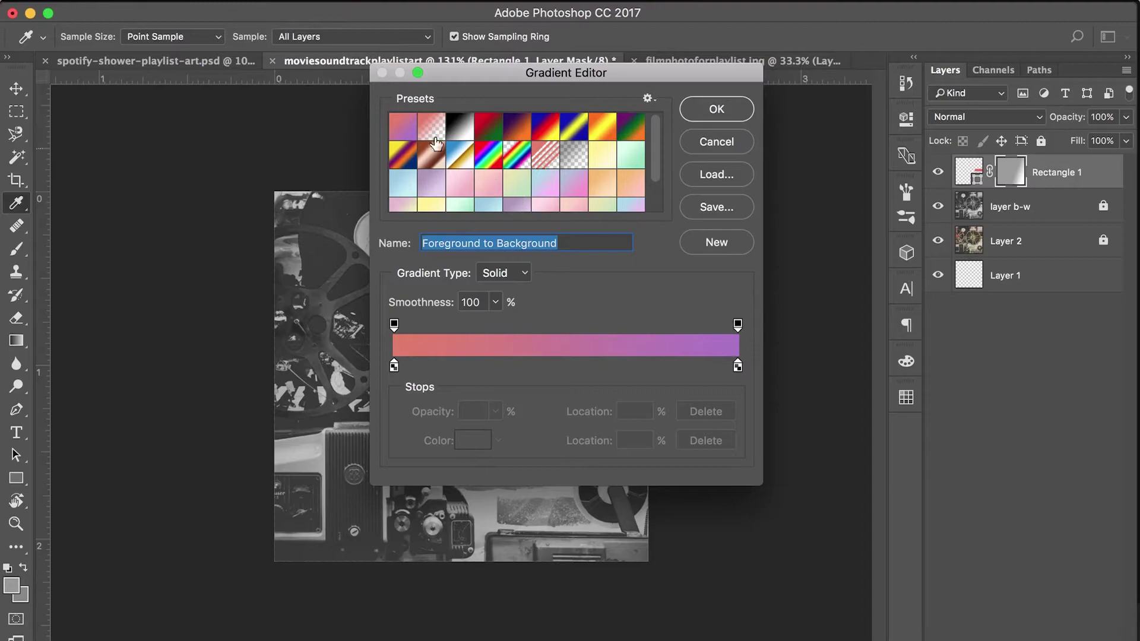
click(439, 132)
Cancel the Gradient Editor and undo an accidental move of the bar's mask.
click(731, 144)
key(v)
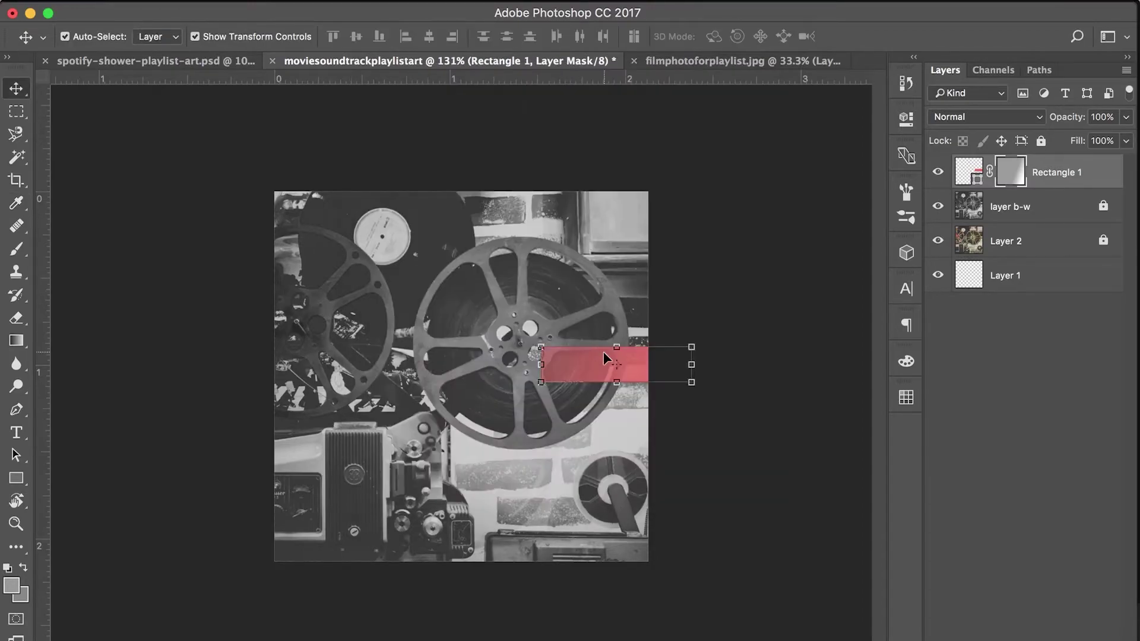
drag(603, 352, 608, 387)
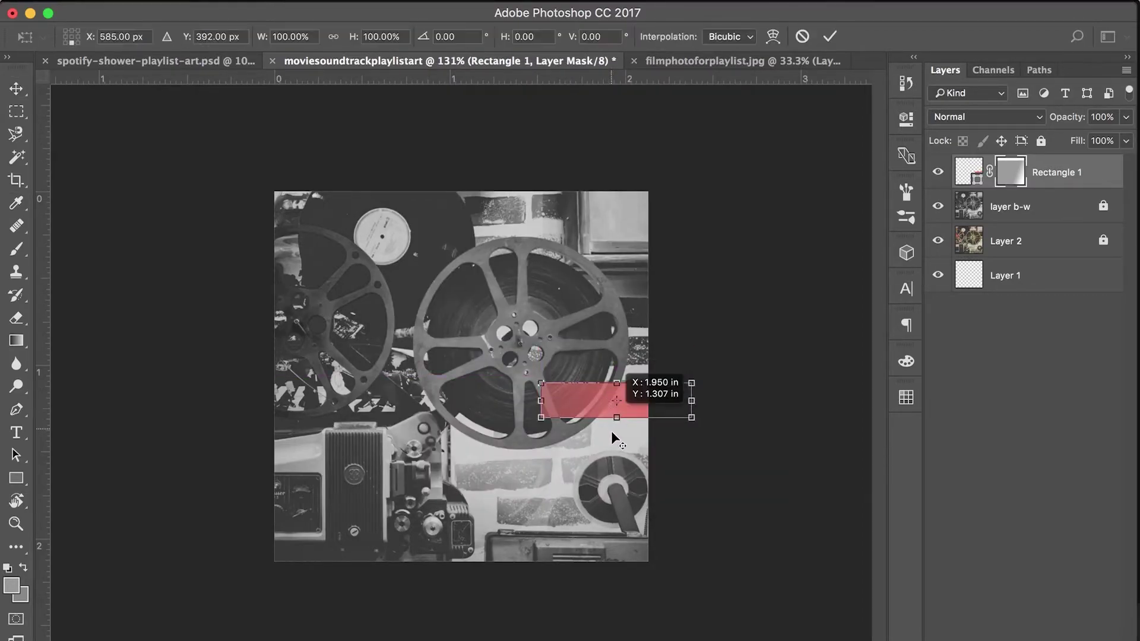
key(Escape)
click(1054, 178)
Duplicate Rectangle 1 and move the coral stripes together into diagonal positions.
drag(1056, 178, 1068, 635)
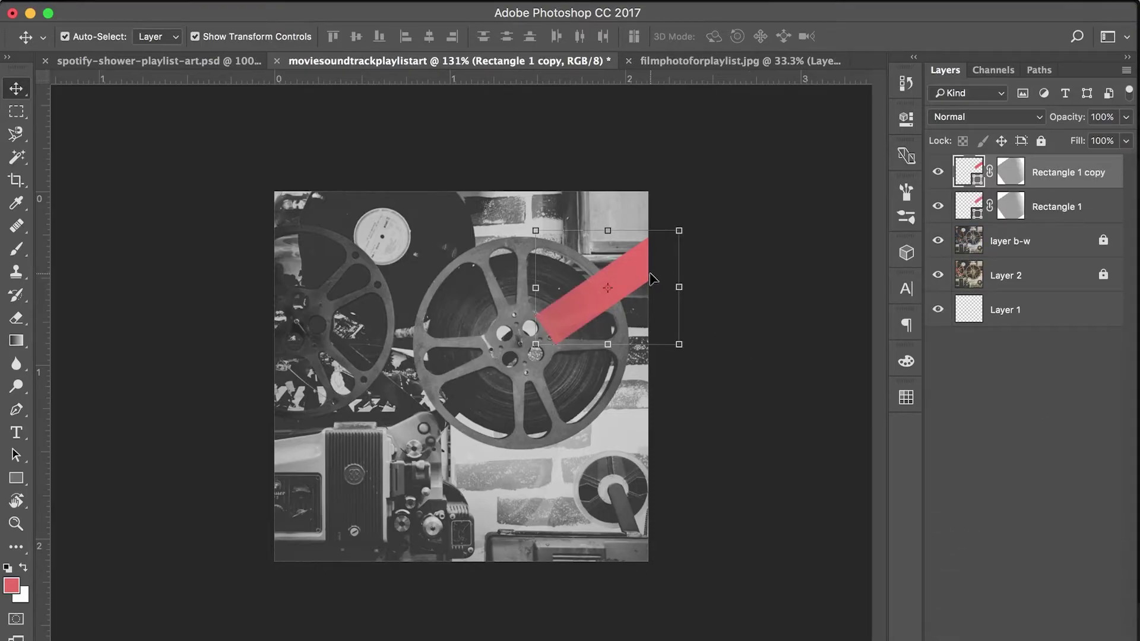
drag(653, 270, 656, 356)
drag(626, 288, 630, 260)
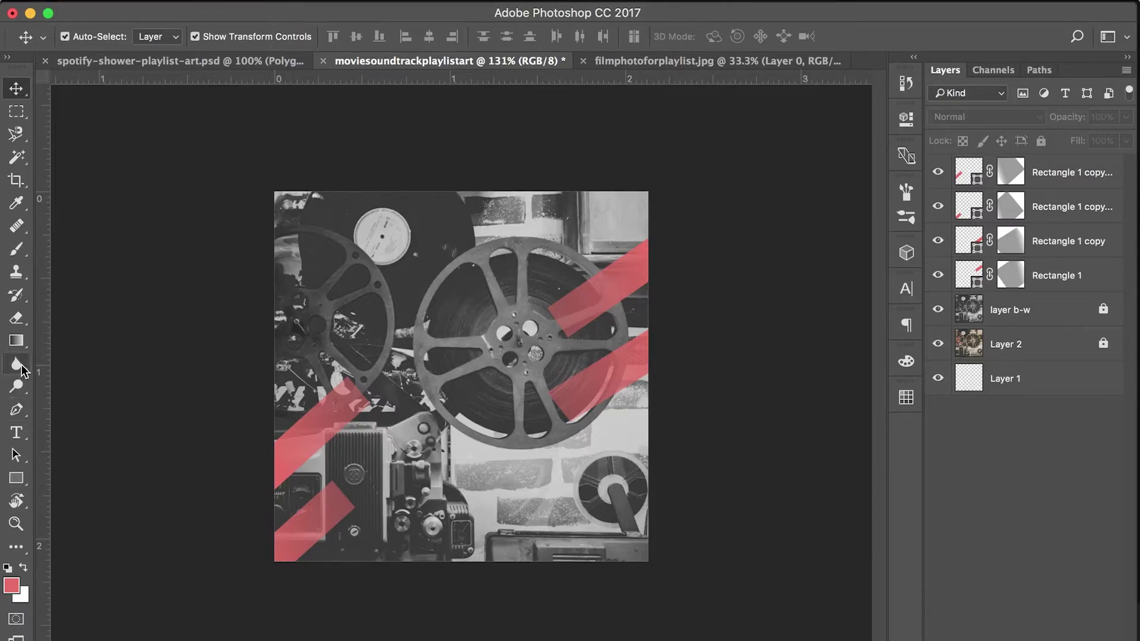
Select the Polygon Tool, leaving the star option turned off.
click(17, 480)
right_click(18, 480)
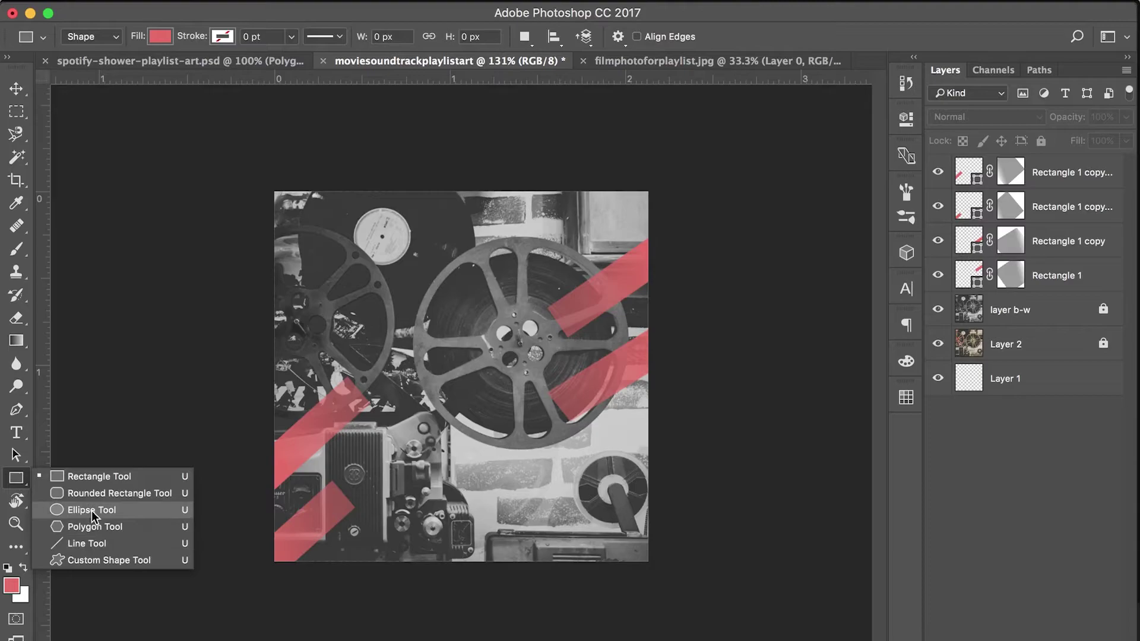
click(98, 544)
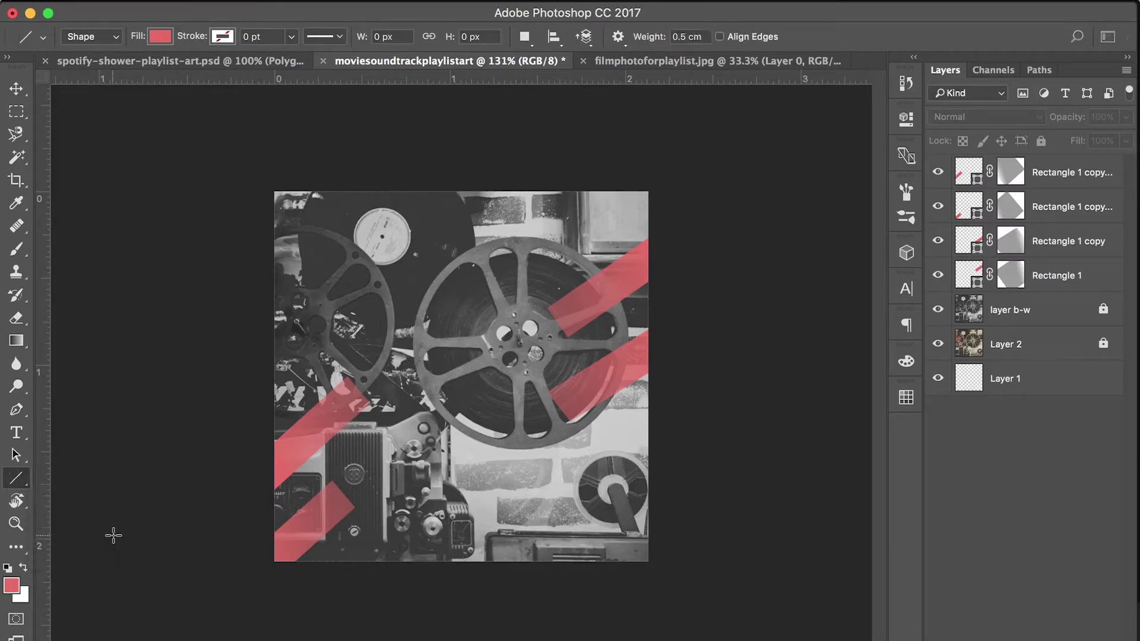
right_click(18, 487)
click(89, 530)
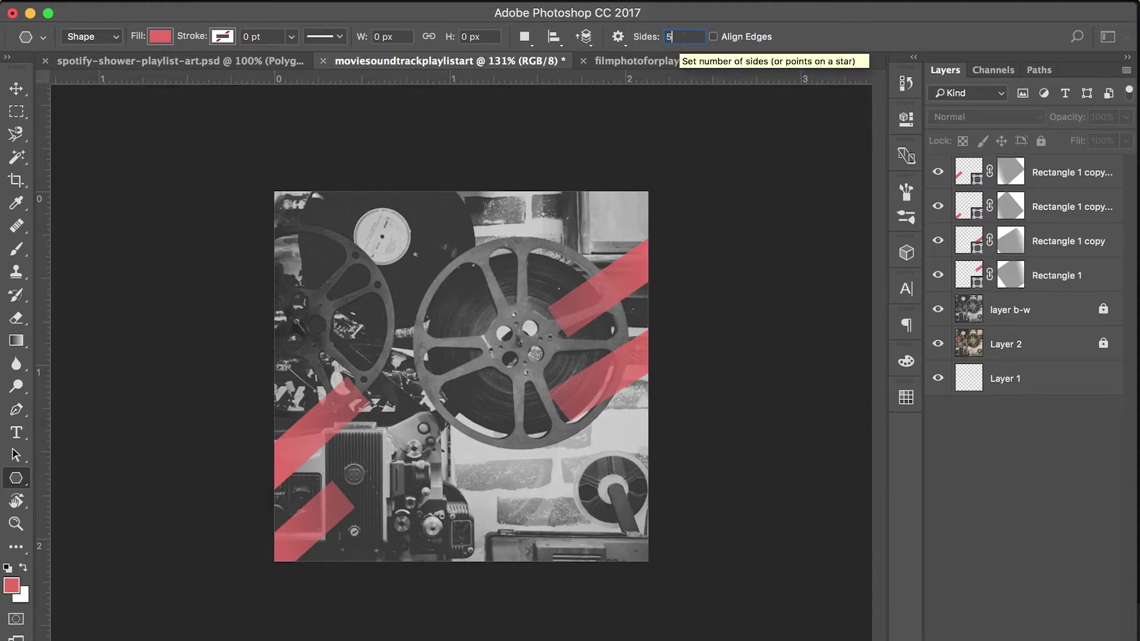
click(618, 36)
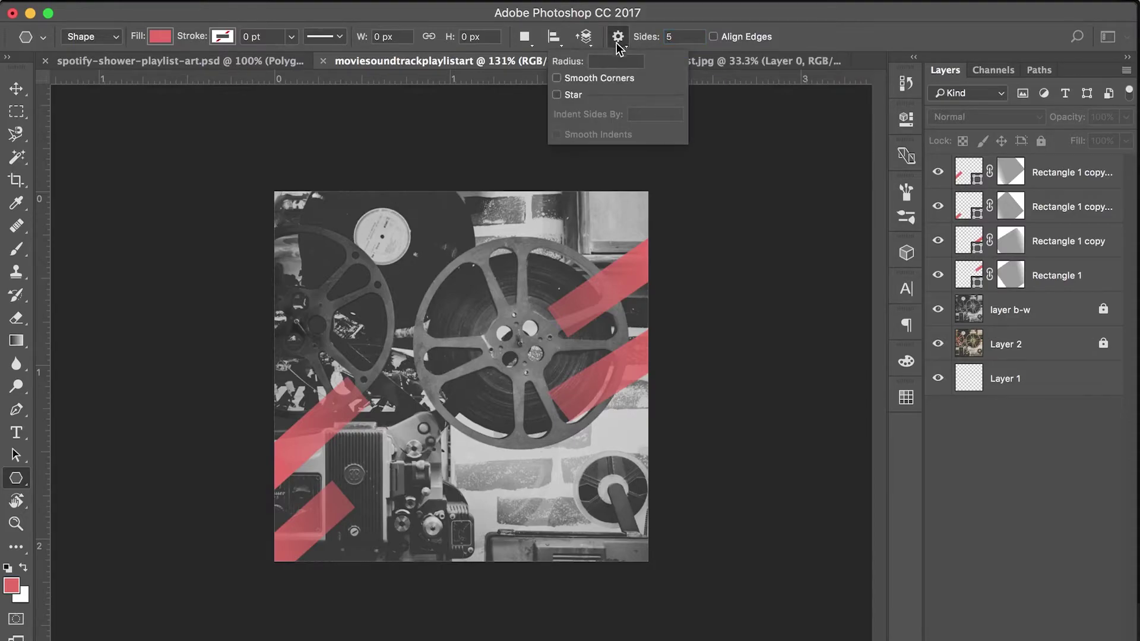
click(565, 97)
click(565, 97)
Draw a pentagon over the large reel's hub and change its colour to light blue.
drag(360, 277, 325, 277)
click(12, 587)
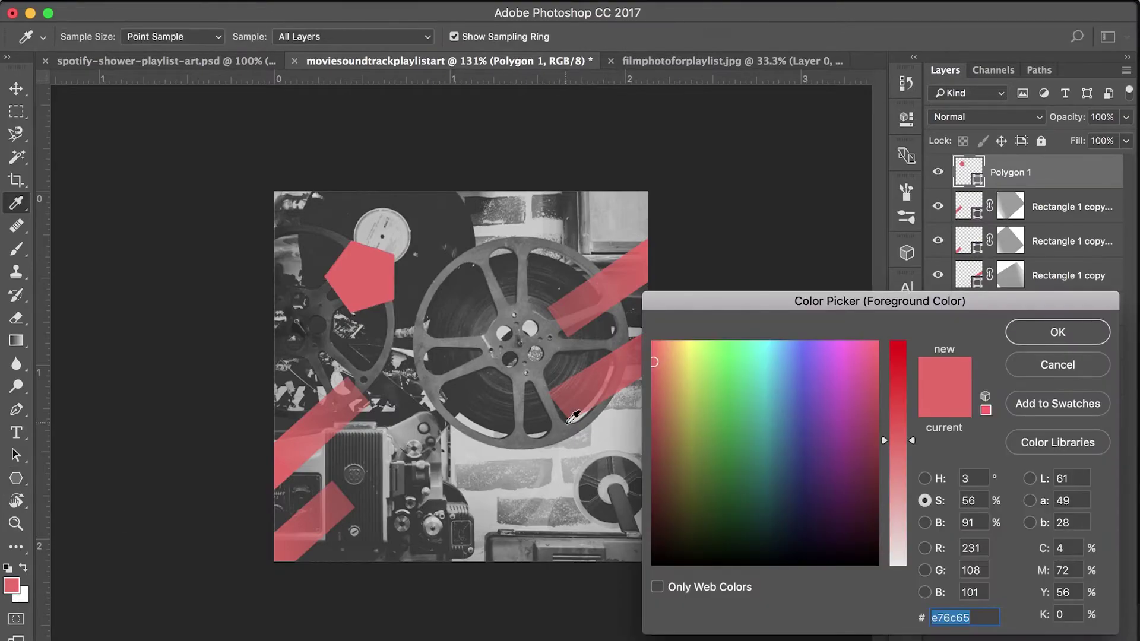
click(723, 362)
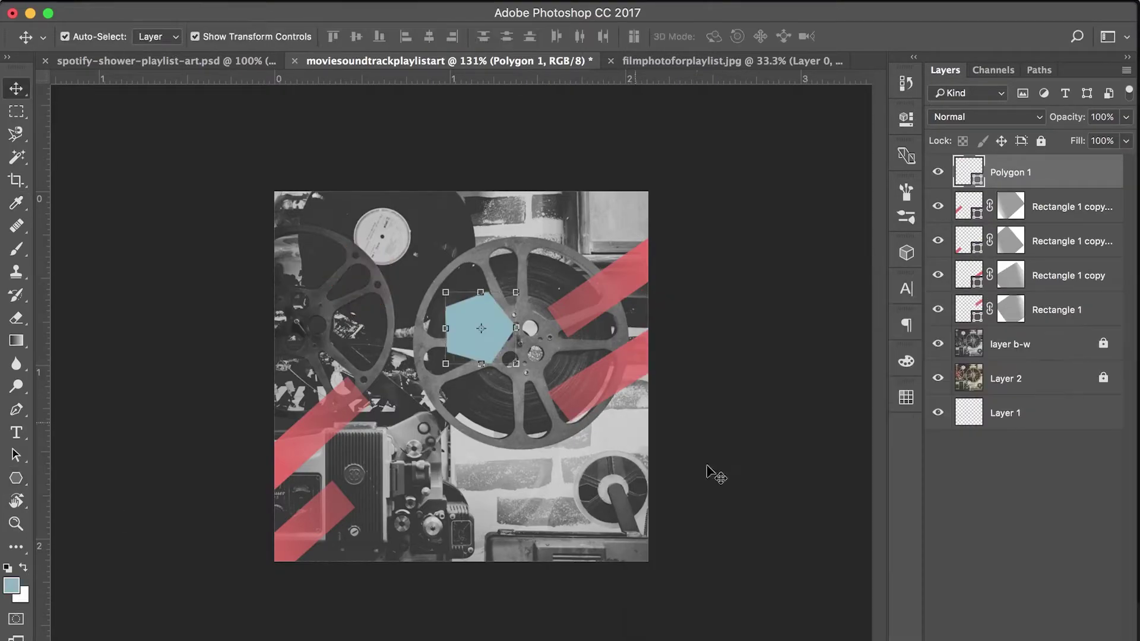
Add a layer mask to the light-blue pentagon and fill it with a fading gradient.
click(1009, 638)
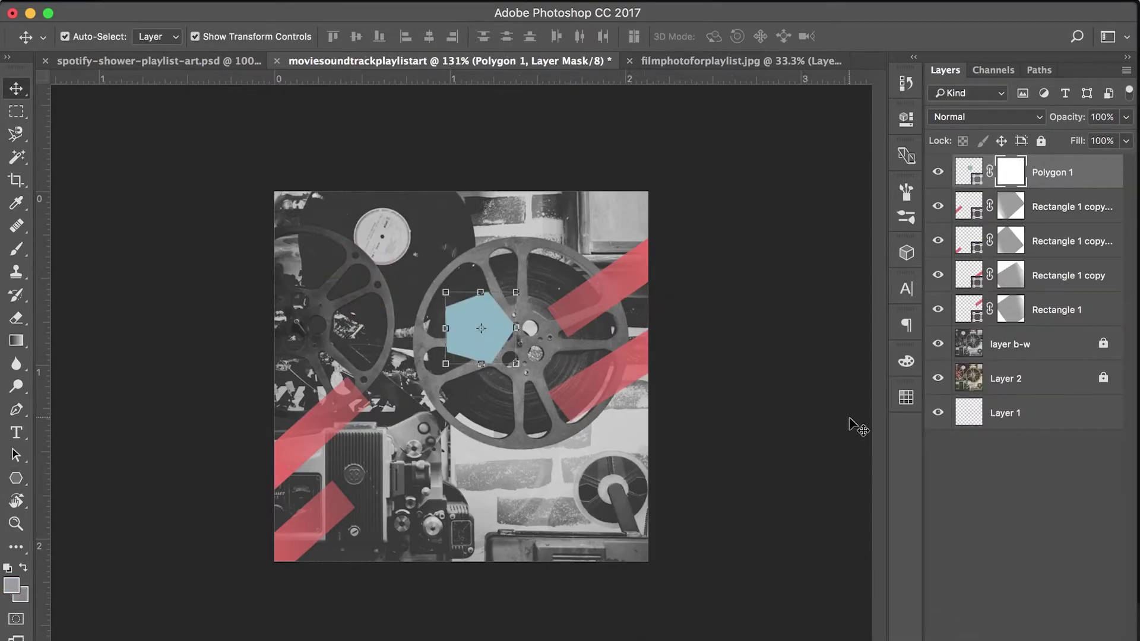
click(16, 342)
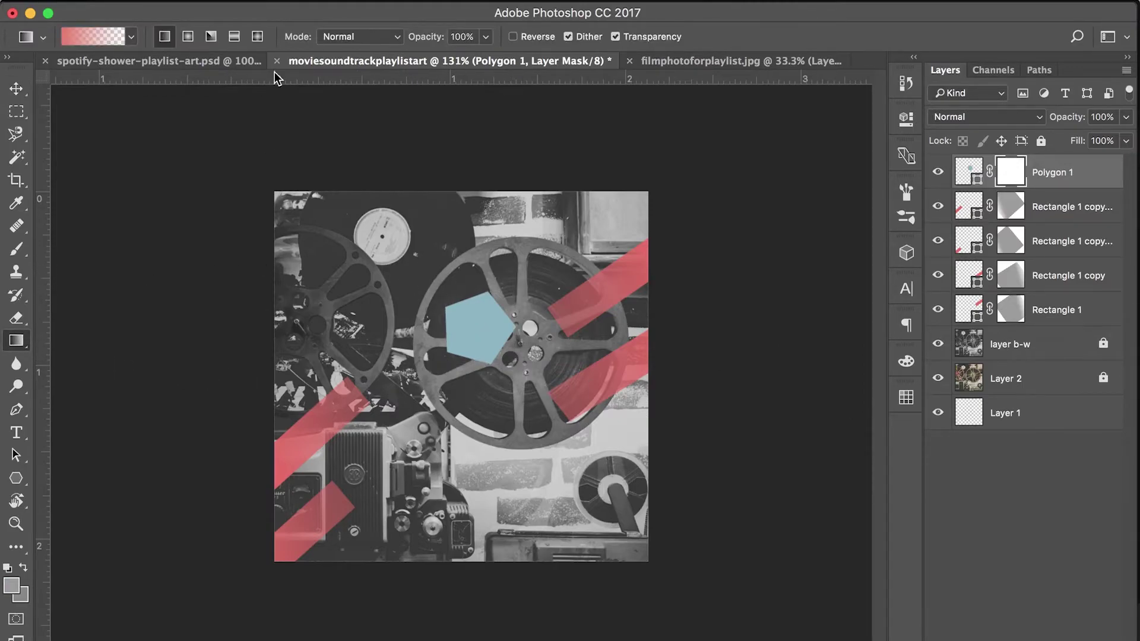
click(123, 37)
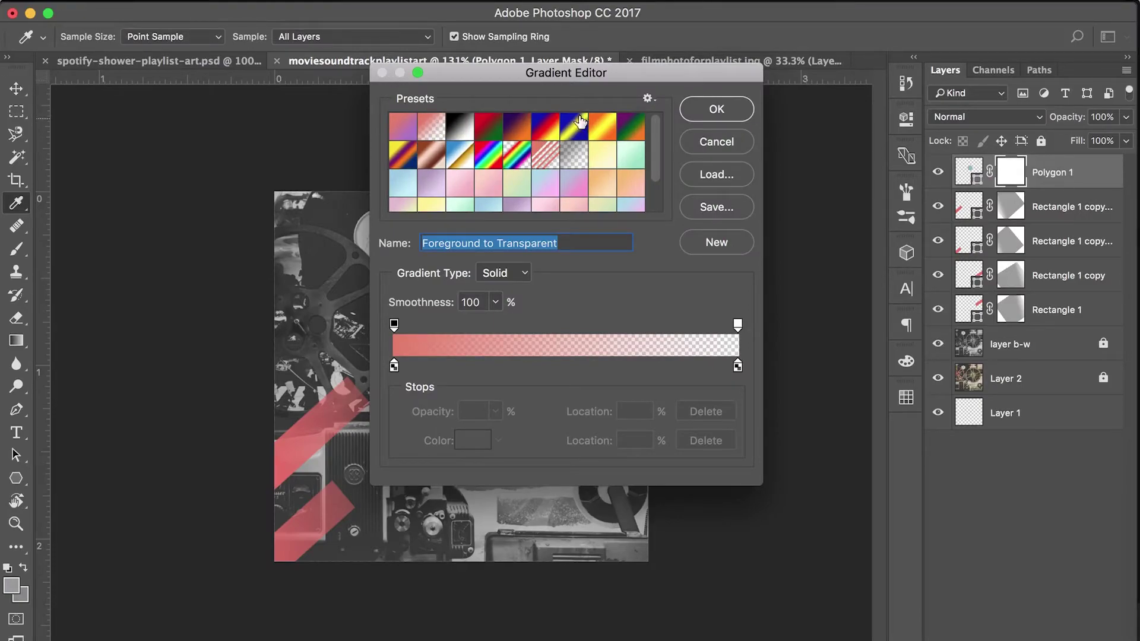
click(717, 109)
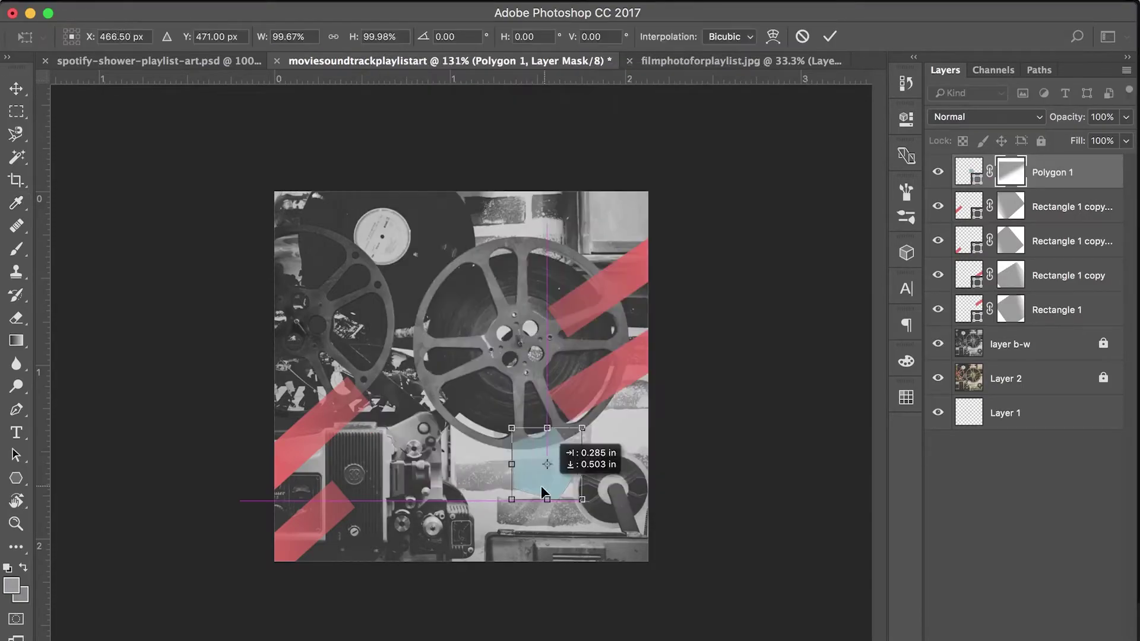
Move the pentagon down to the small reel at lower right and commit.
drag(542, 491, 586, 448)
key(Return)
click(700, 419)
Change the pentagon's fill colour to dark red after trying several alternatives.
key(u)
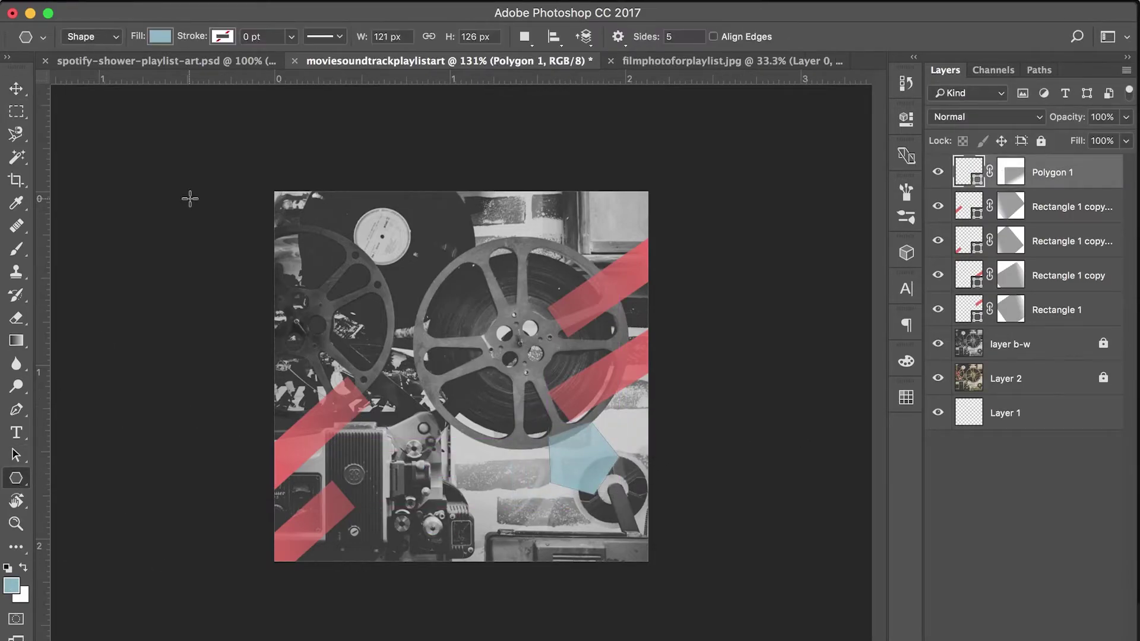
click(159, 36)
click(79, 148)
click(132, 130)
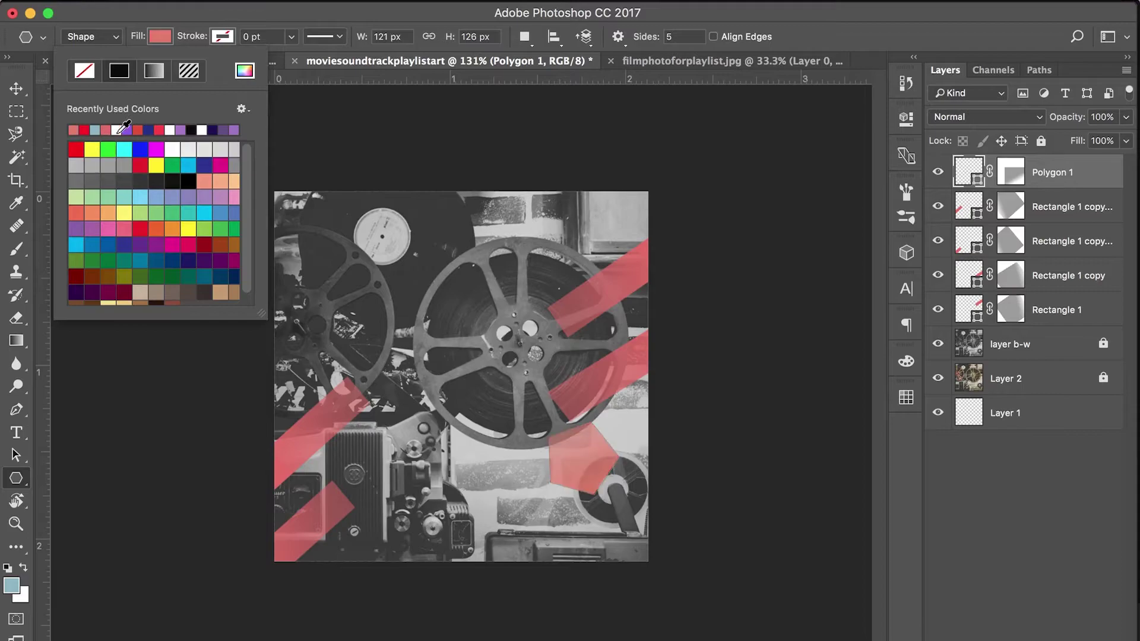
click(123, 129)
click(169, 128)
click(170, 129)
click(159, 130)
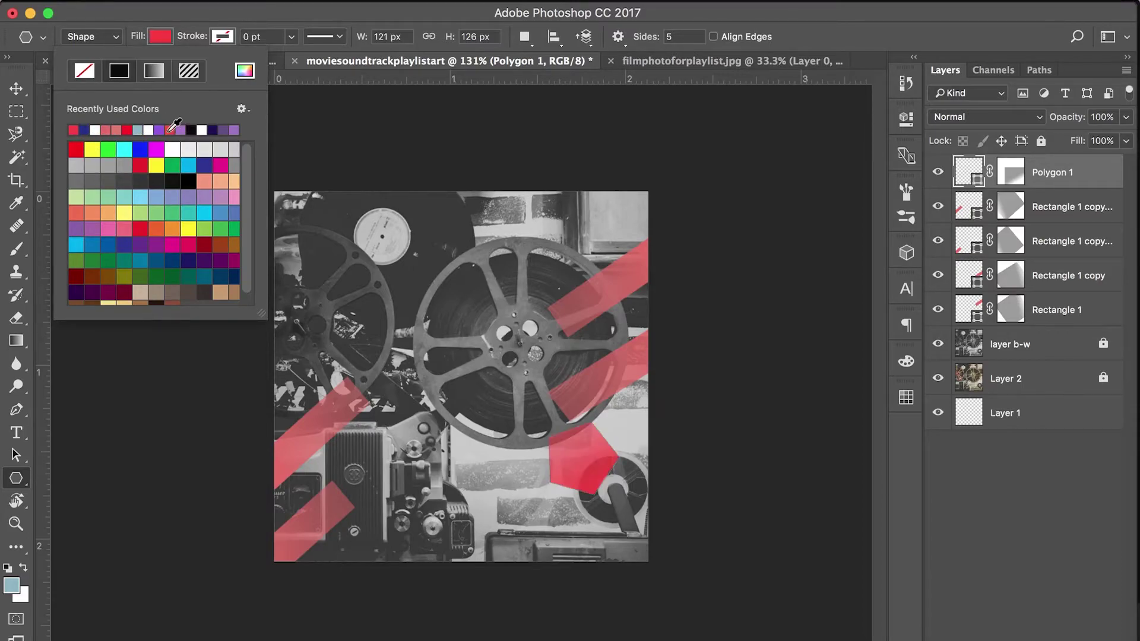
click(90, 277)
key(Escape)
Rotate the dark-red pentagon, then duplicate it and move the copy up-left over the reel.
key(v)
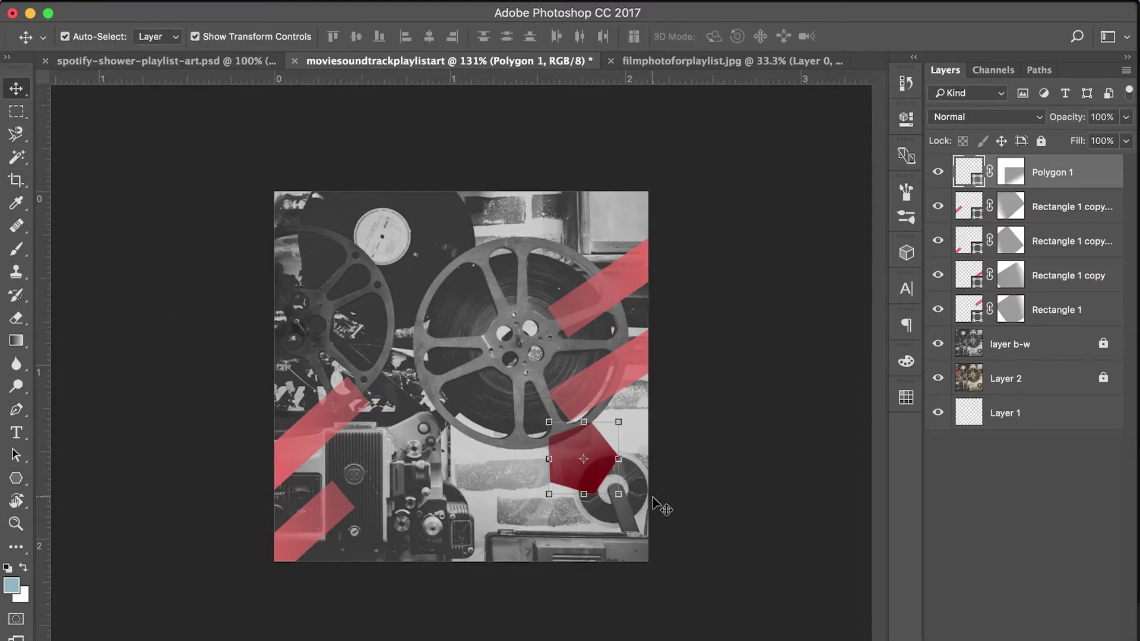
key(ctrl+t)
drag(659, 503, 561, 486)
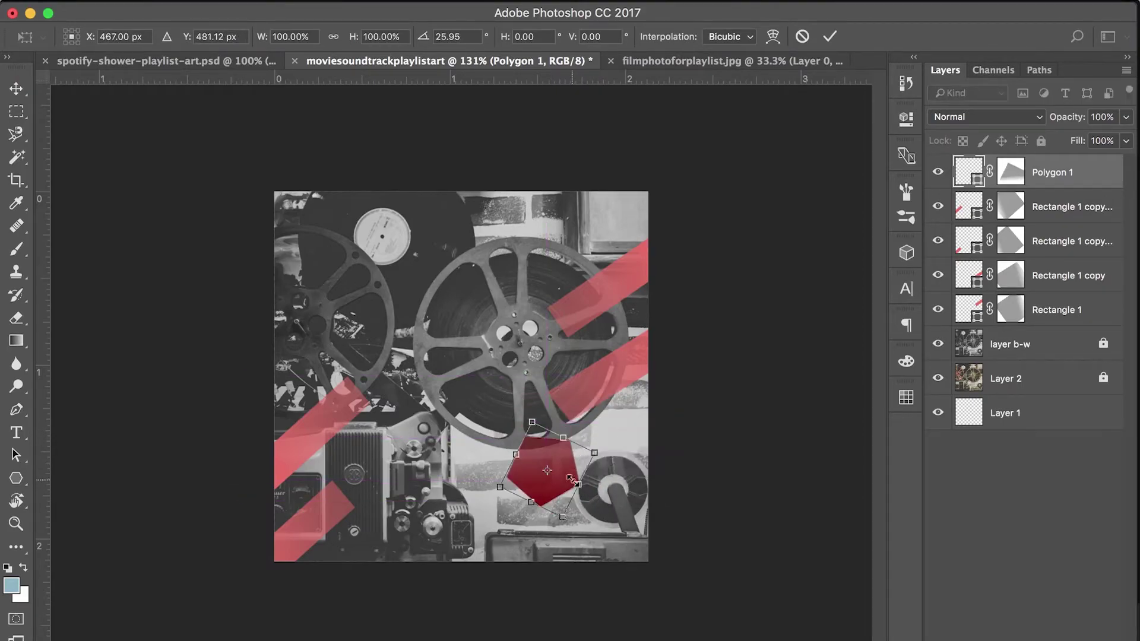
key(Return)
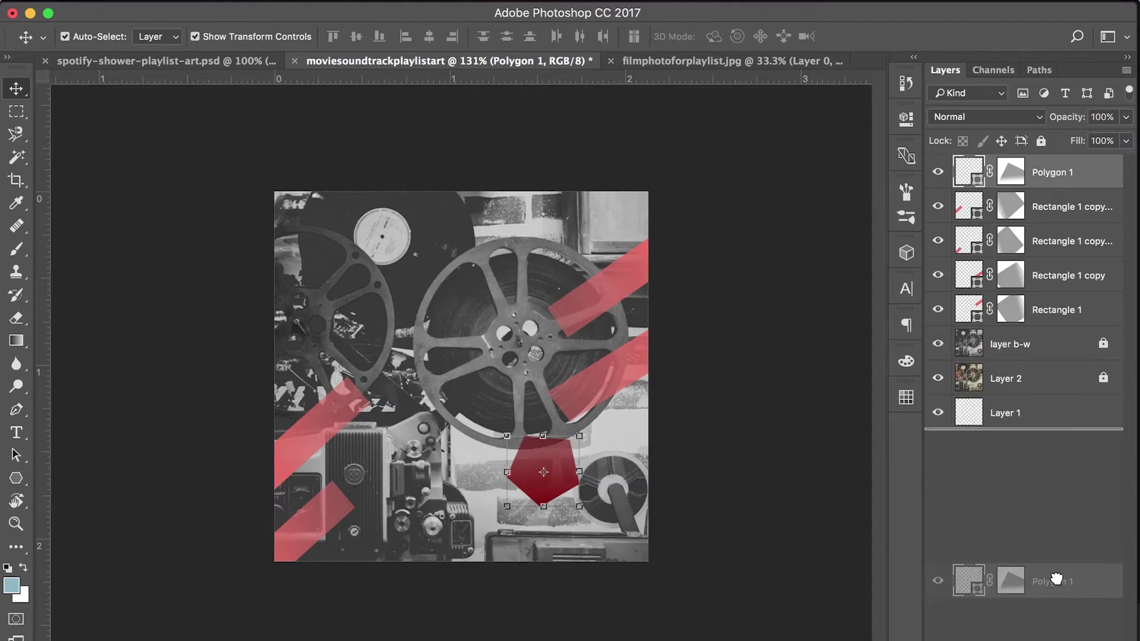
key(super+j)
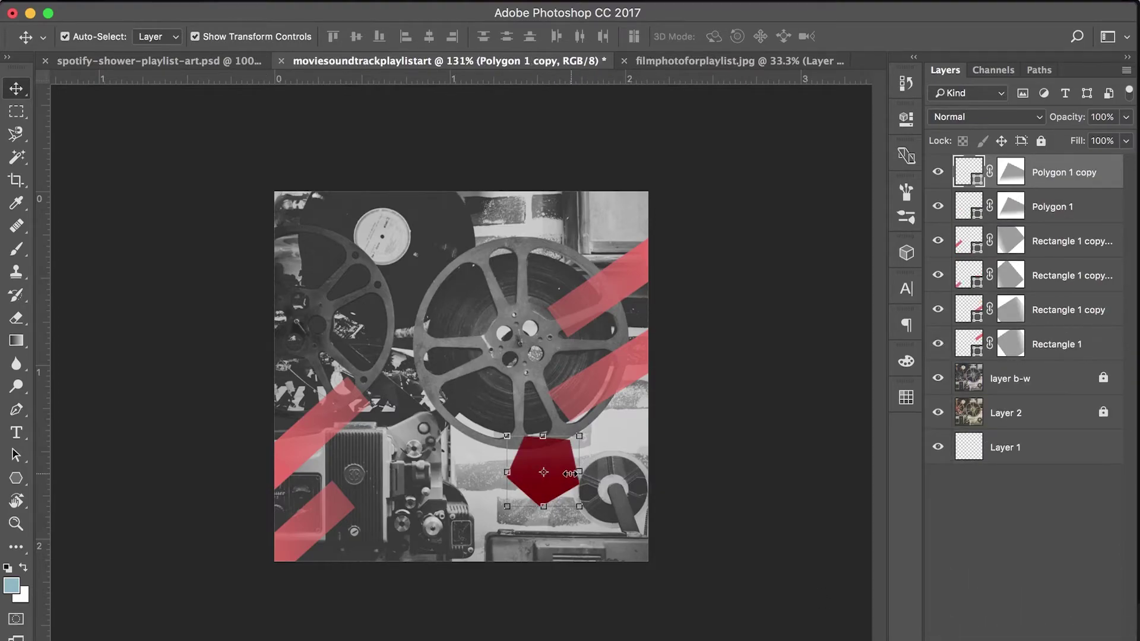
drag(567, 473, 321, 325)
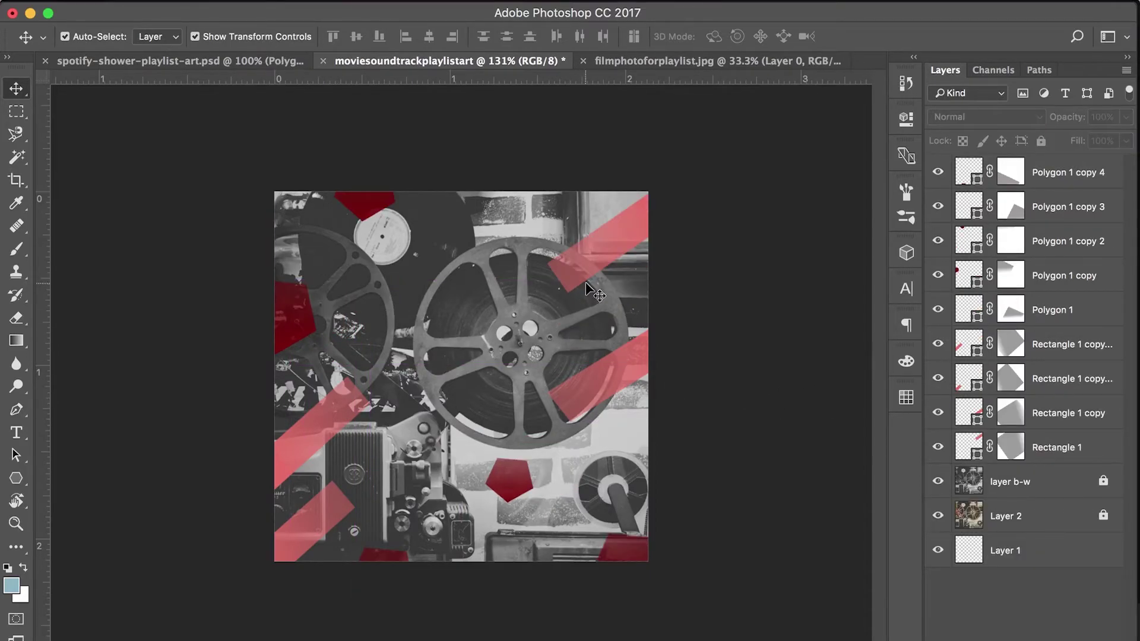
Check the shower playlist artwork, then bring Spotify forward and dismiss its full-screen ad.
click(273, 61)
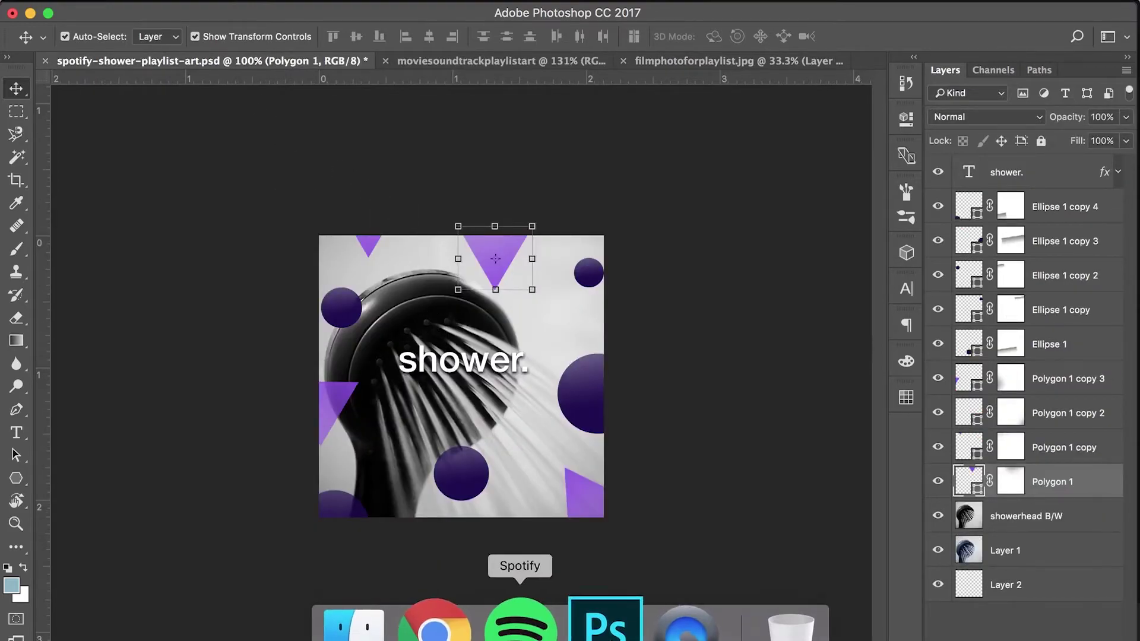
click(511, 617)
click(915, 106)
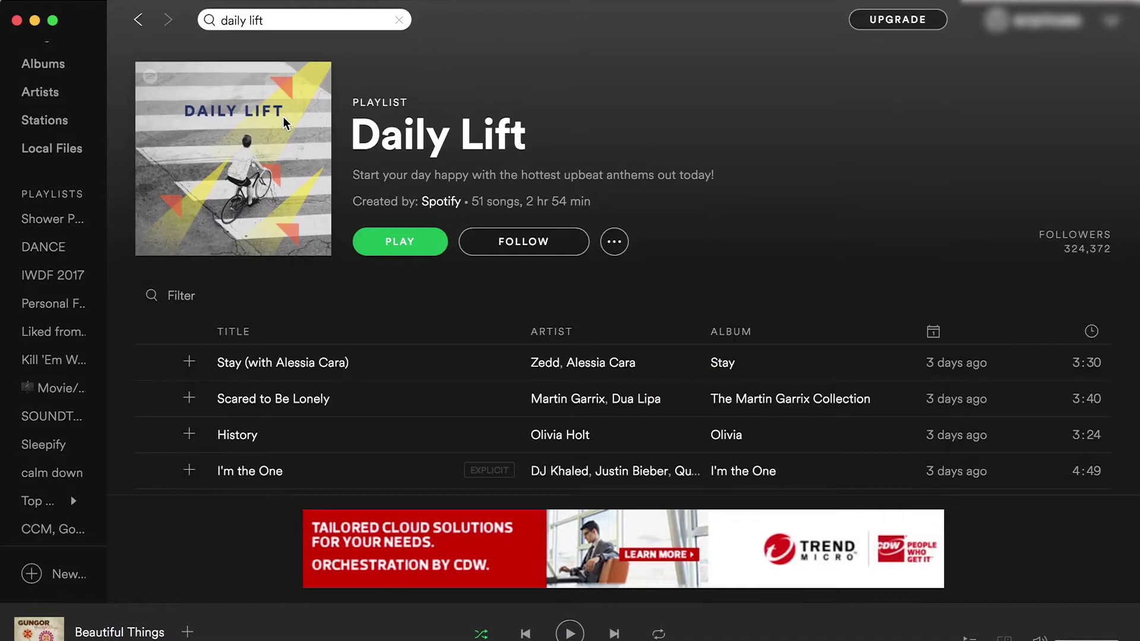
Switch back to Photoshop from the Dock.
click(593, 621)
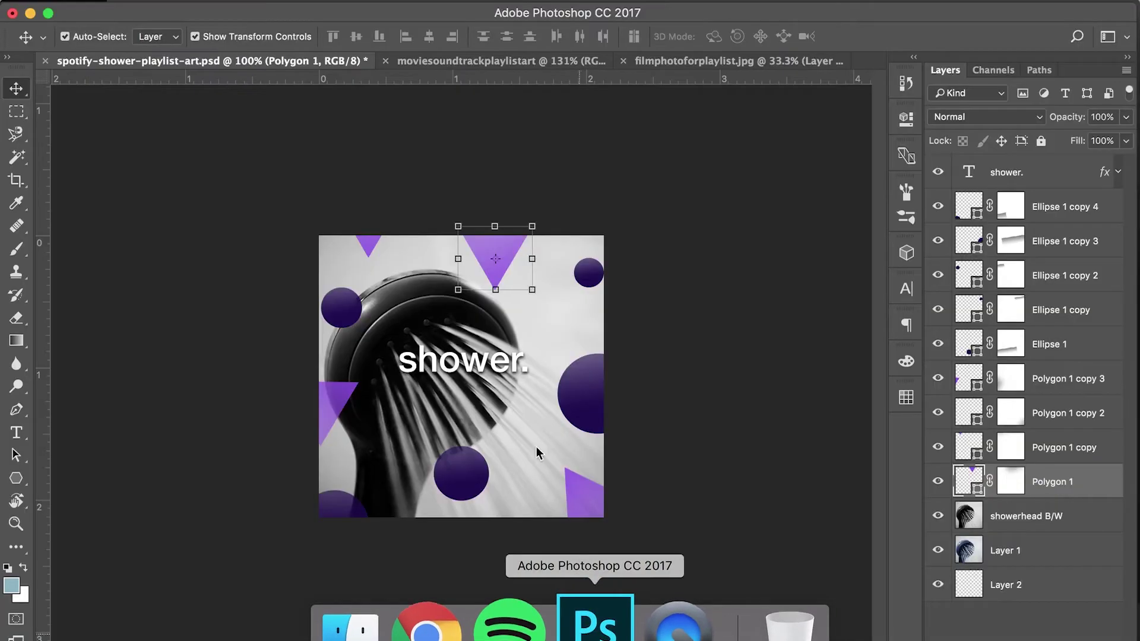
On the film-reel artwork, type the two-line title 'Movie & TV' / 'Soundtracks'.
click(504, 66)
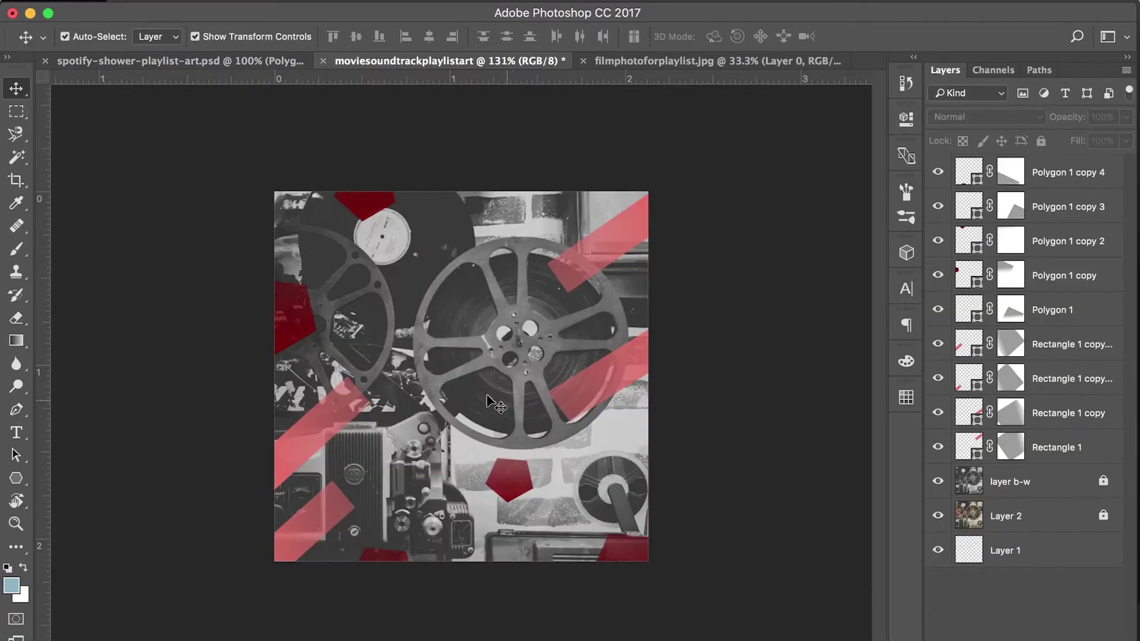
click(17, 433)
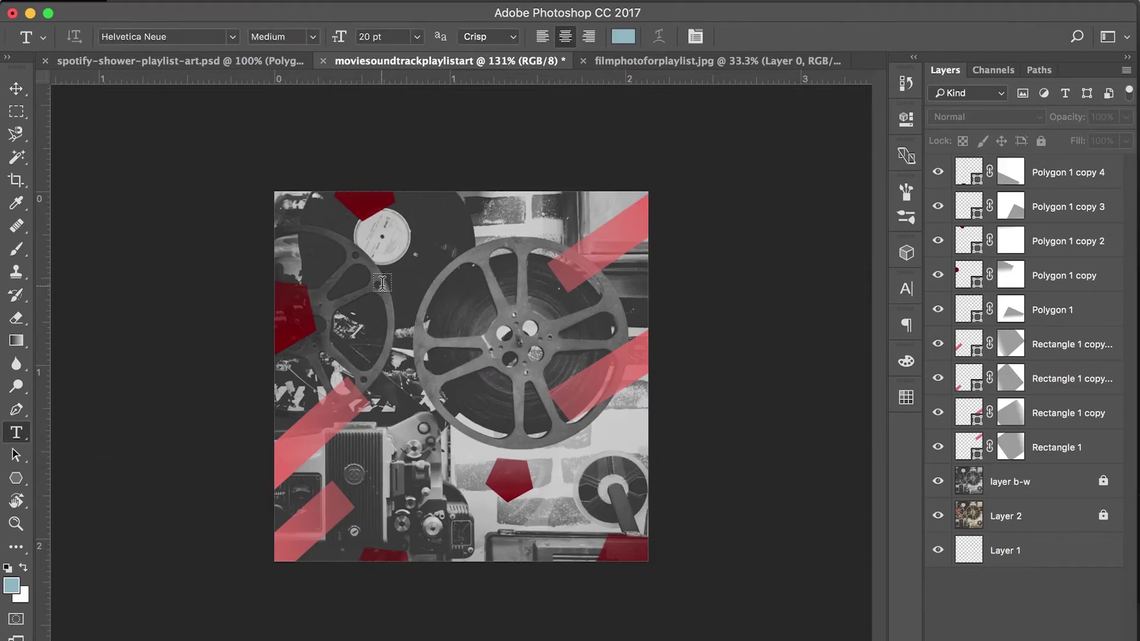
click(388, 313)
text(Movie)
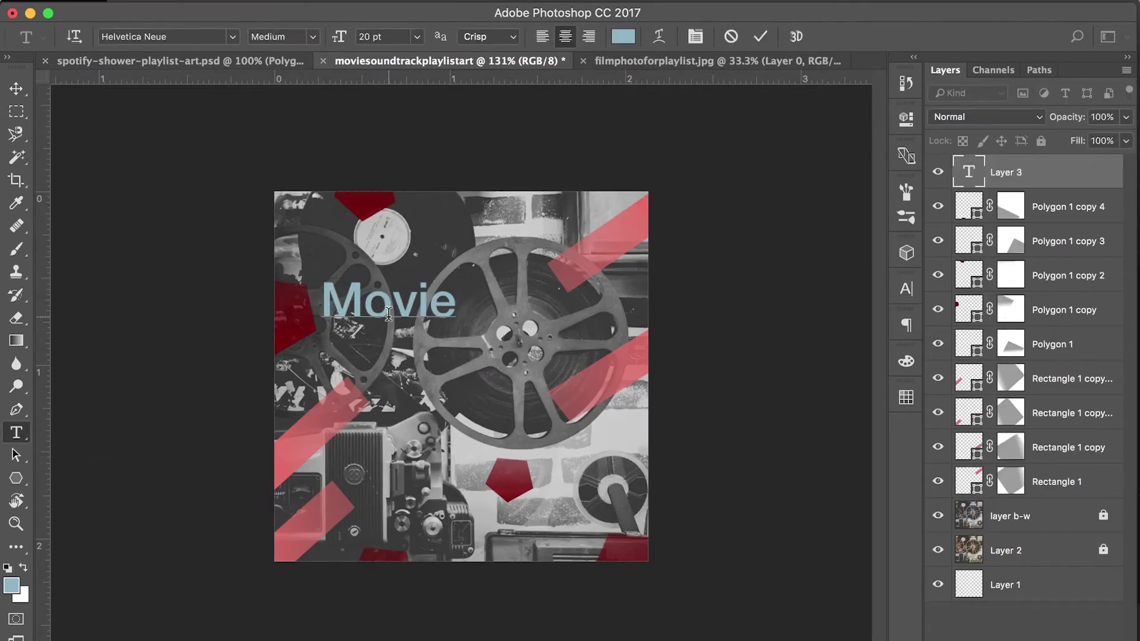
text( & TV)
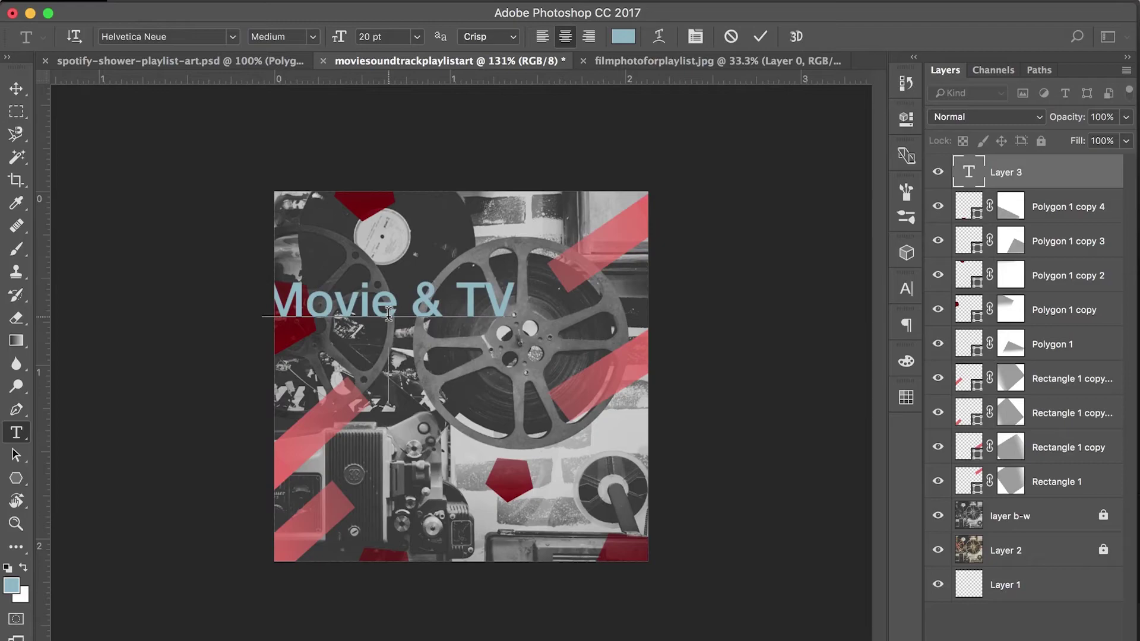
key(Return)
text(Soundtracks)
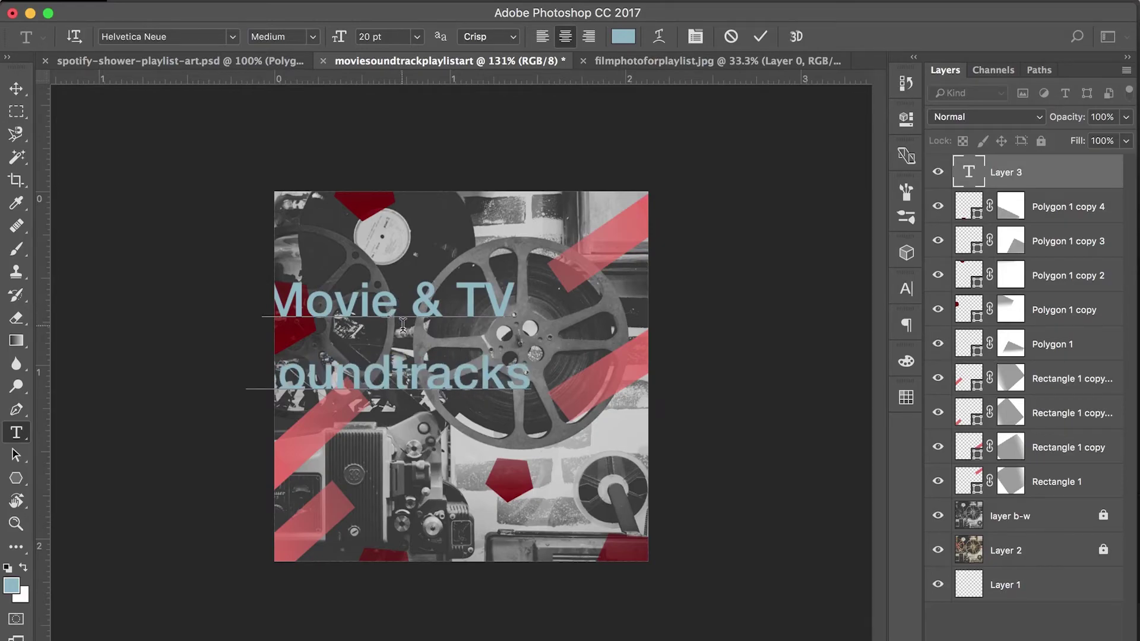
Tighten the title's line spacing, colour it light grey, and centre it on the artwork.
key(ctrl+a)
click(906, 288)
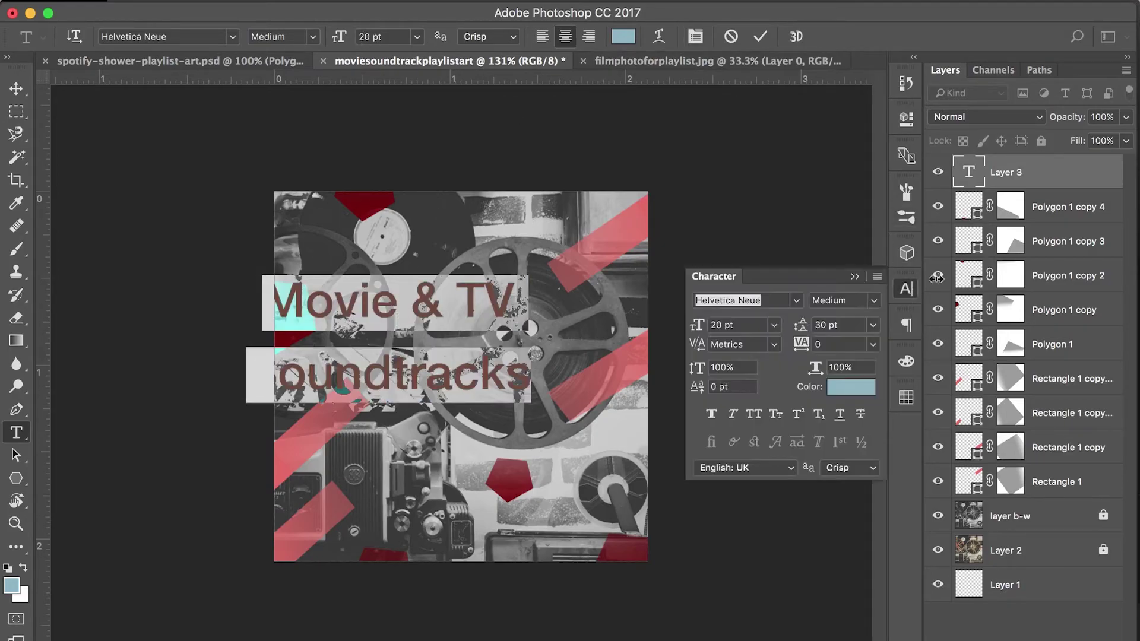
mouse_move(796, 330)
mouse_down()
mouse_move(776, 333)
mouse_move(801, 330)
mouse_up()
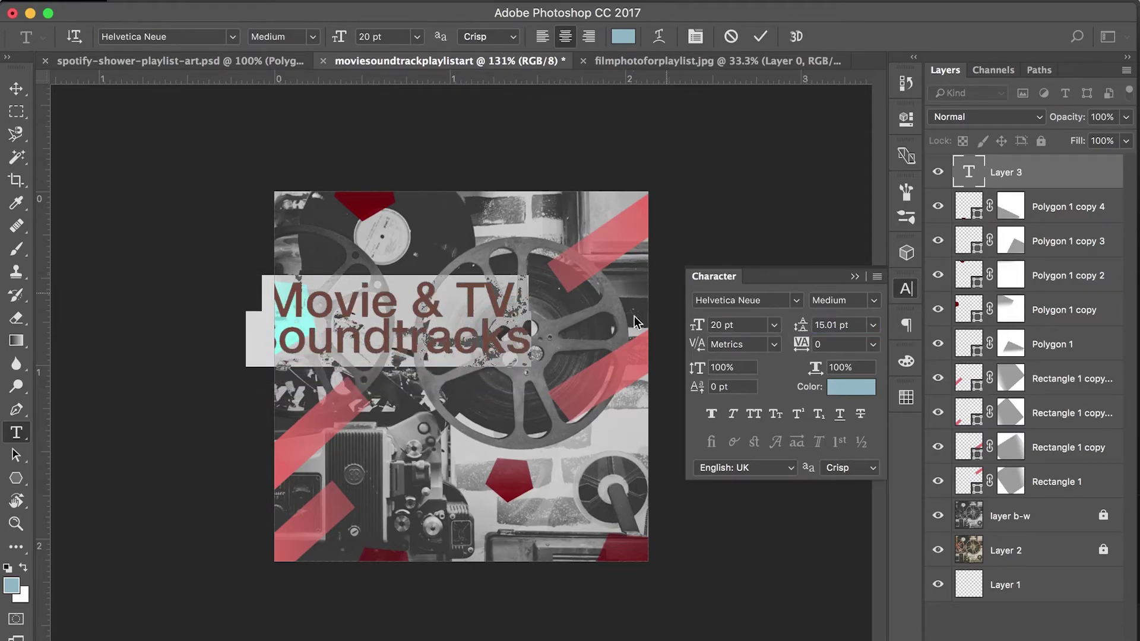
click(831, 387)
click(924, 500)
click(724, 389)
drag(893, 504, 900, 596)
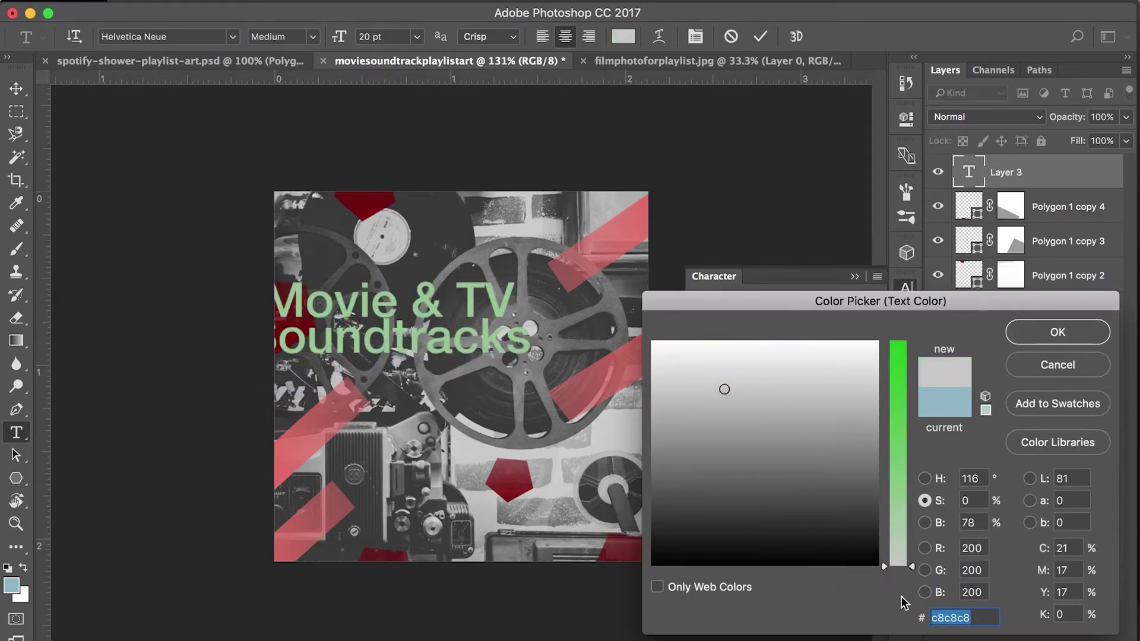
drag(706, 379, 699, 369)
click(1045, 335)
drag(497, 366, 572, 388)
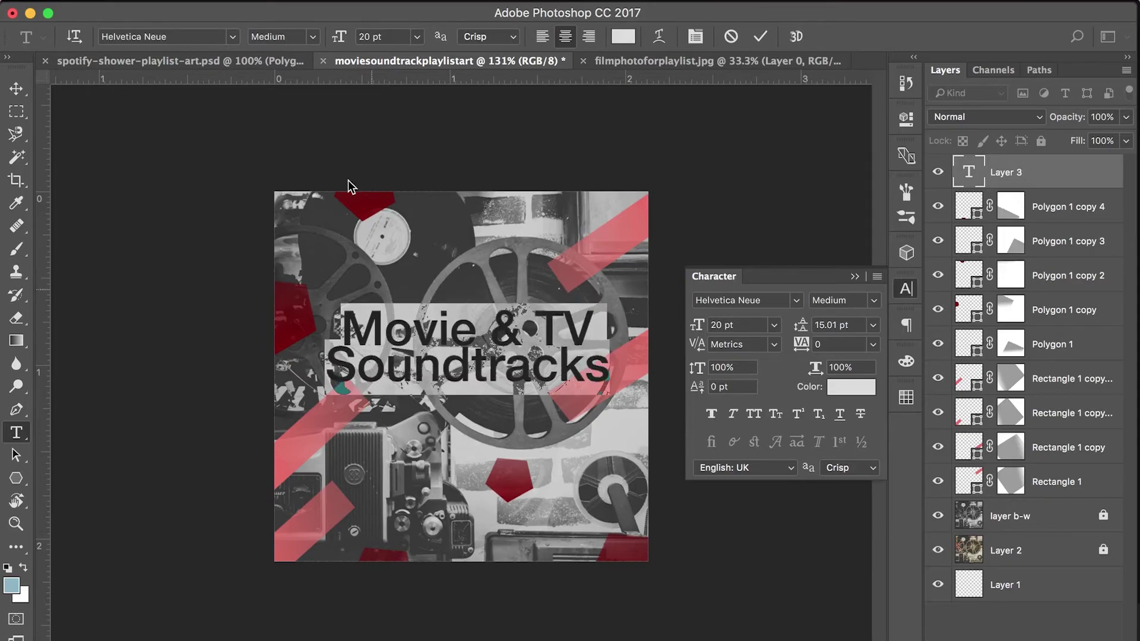
key(ctrl+Return)
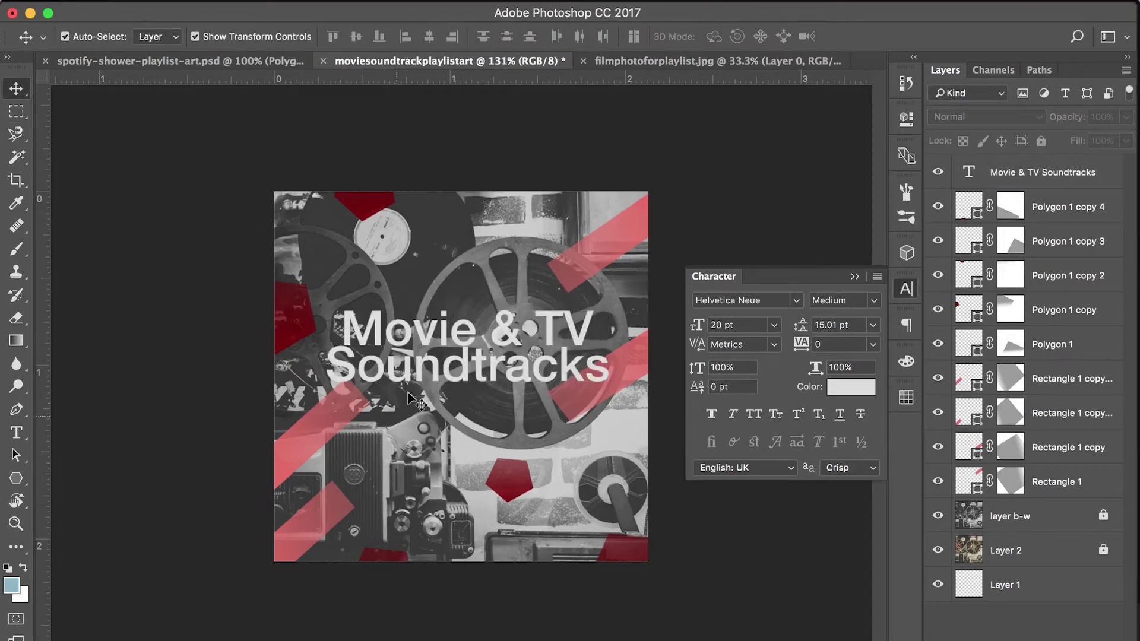
Change the title's font weight to Helvetica Neue Thin.
click(433, 377)
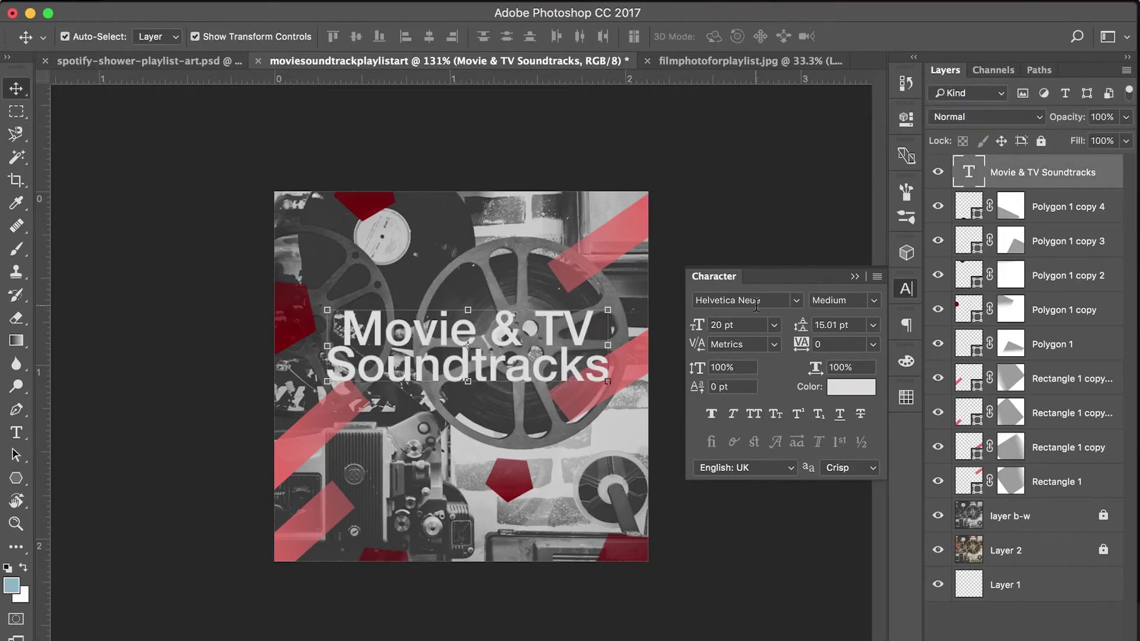
click(875, 305)
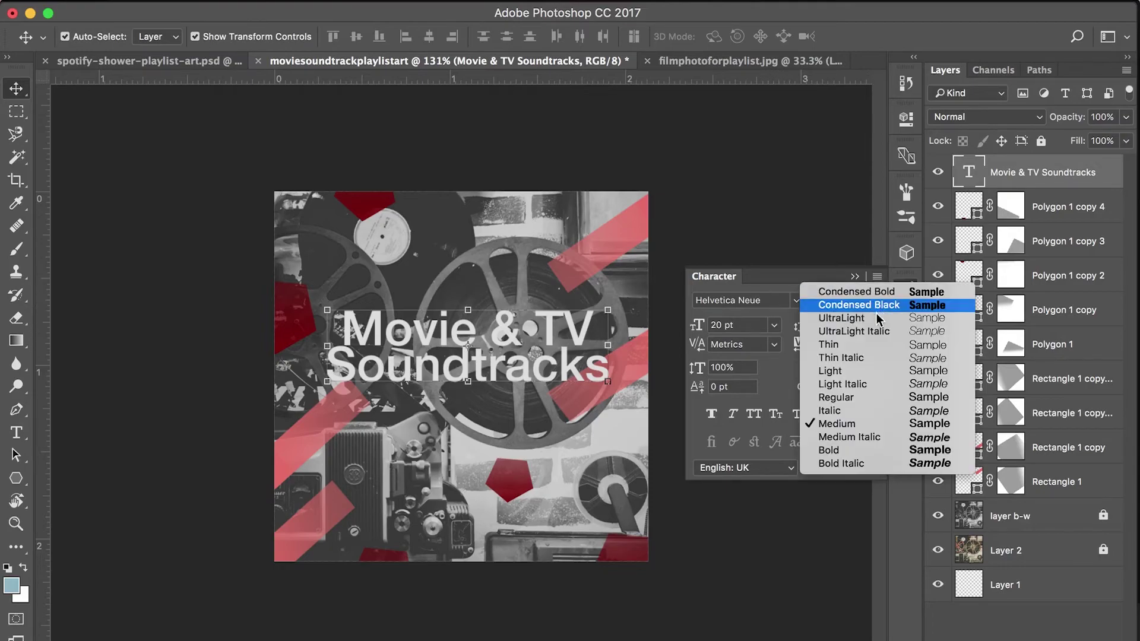
click(865, 371)
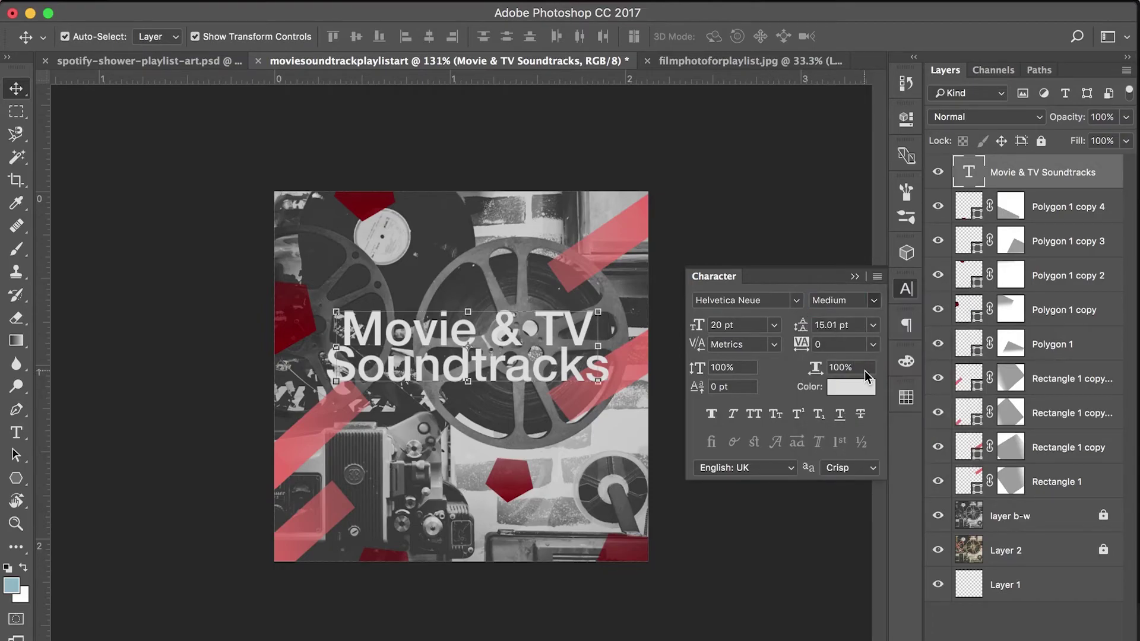
click(875, 305)
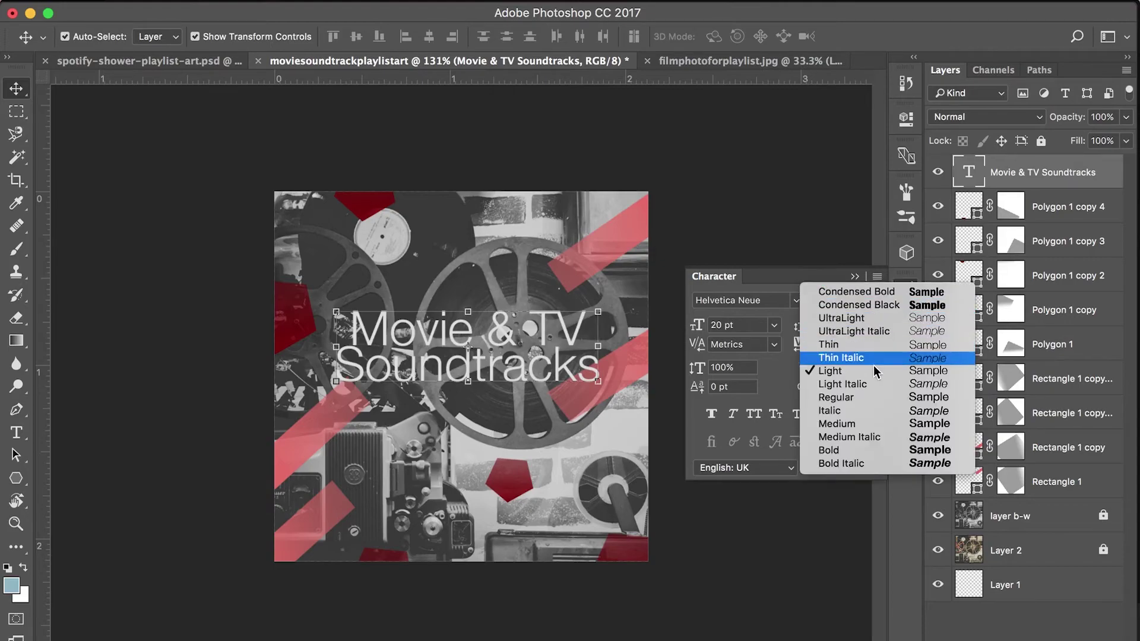
click(871, 346)
Add a drop shadow to the title and export the artwork as a 640×640 JPG.
click(986, 633)
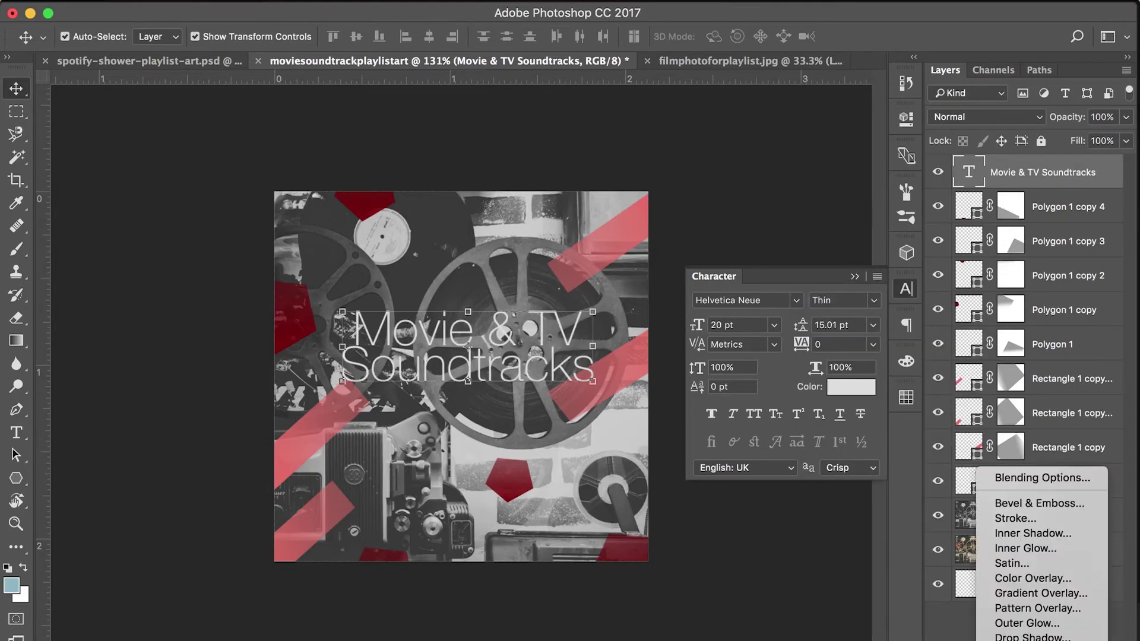
click(1009, 636)
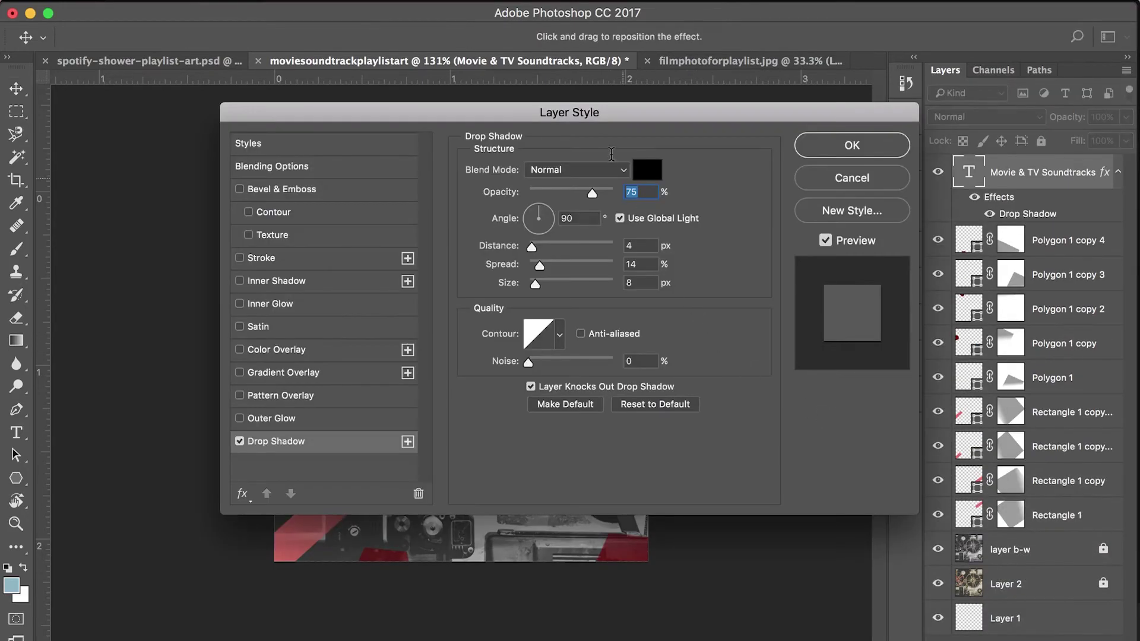
drag(604, 118, 644, 390)
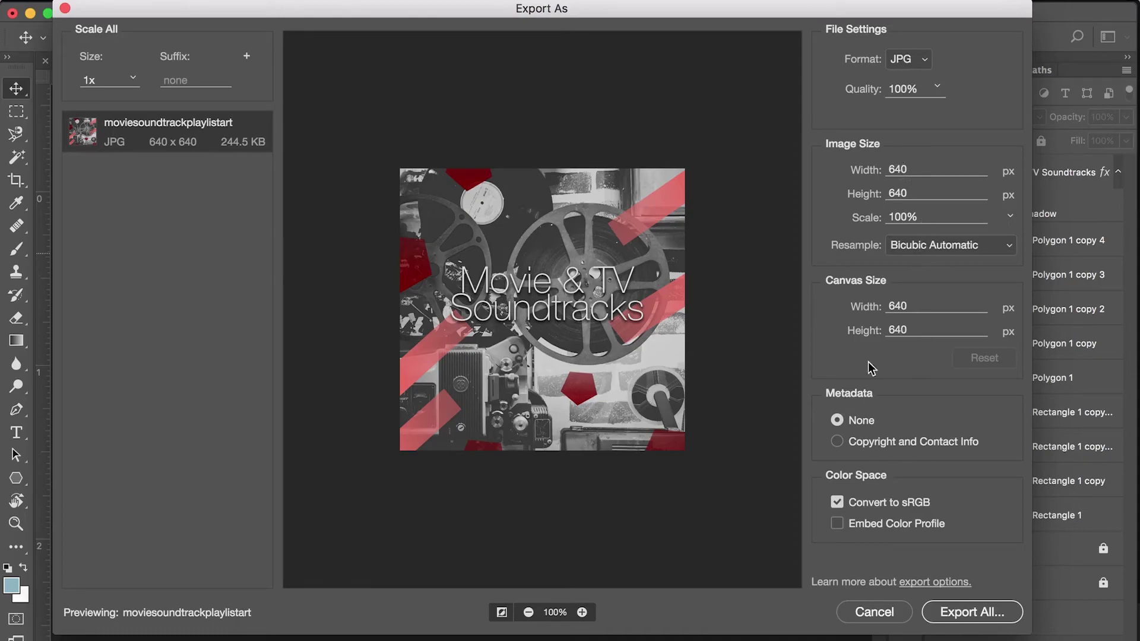
key(Escape)
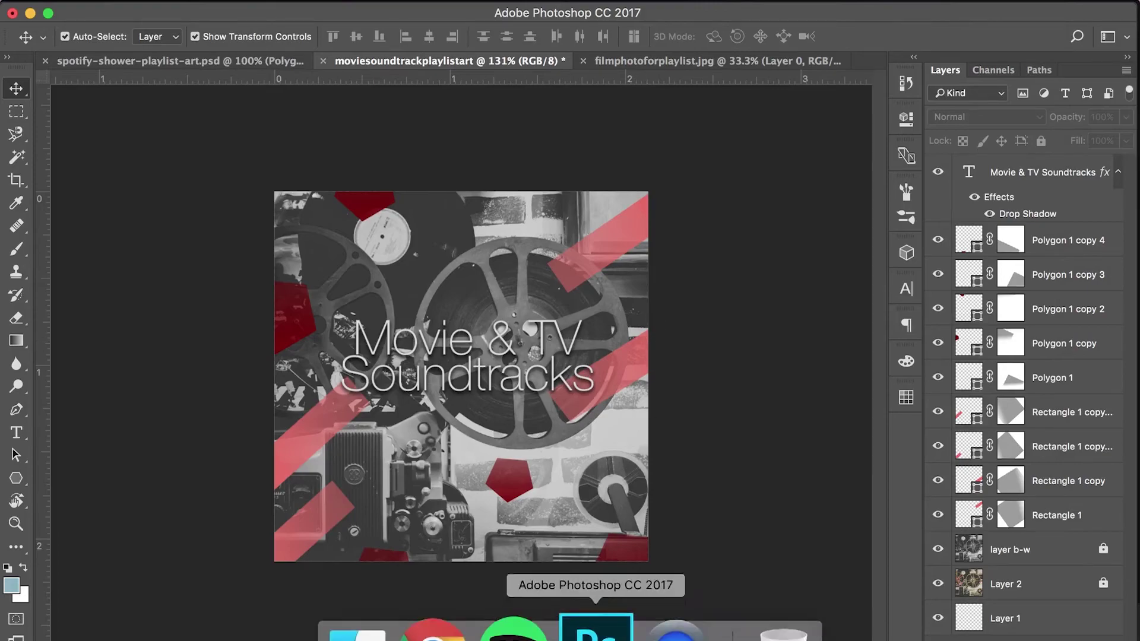
In Spotify, close the ad and open the Movie/TV Soundtracks playlist's edit details.
click(514, 620)
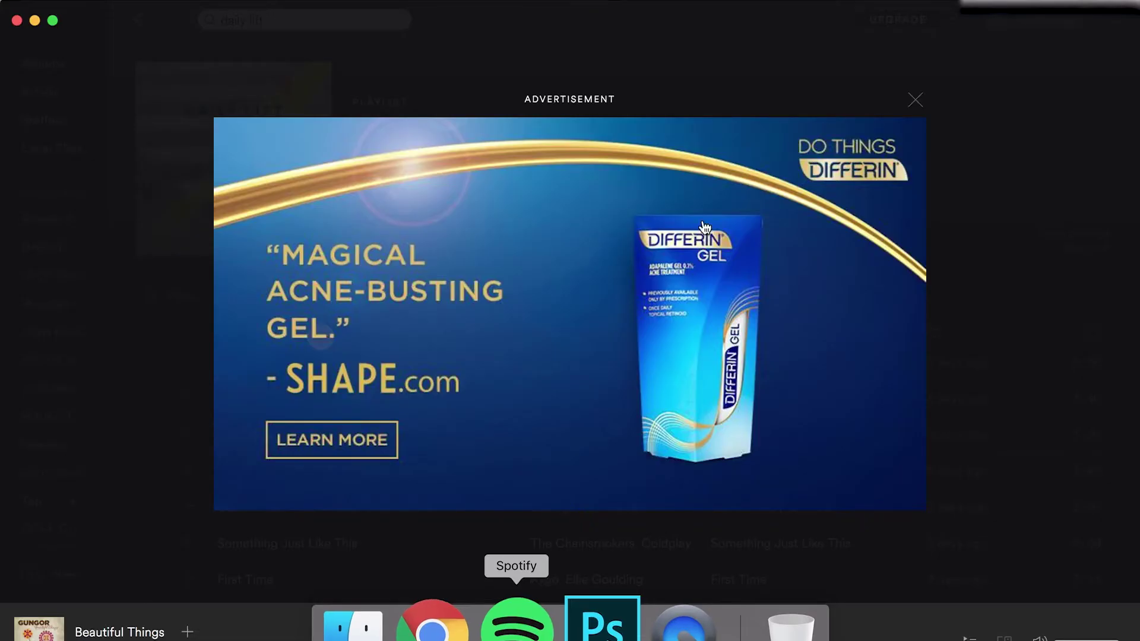
click(918, 109)
click(84, 386)
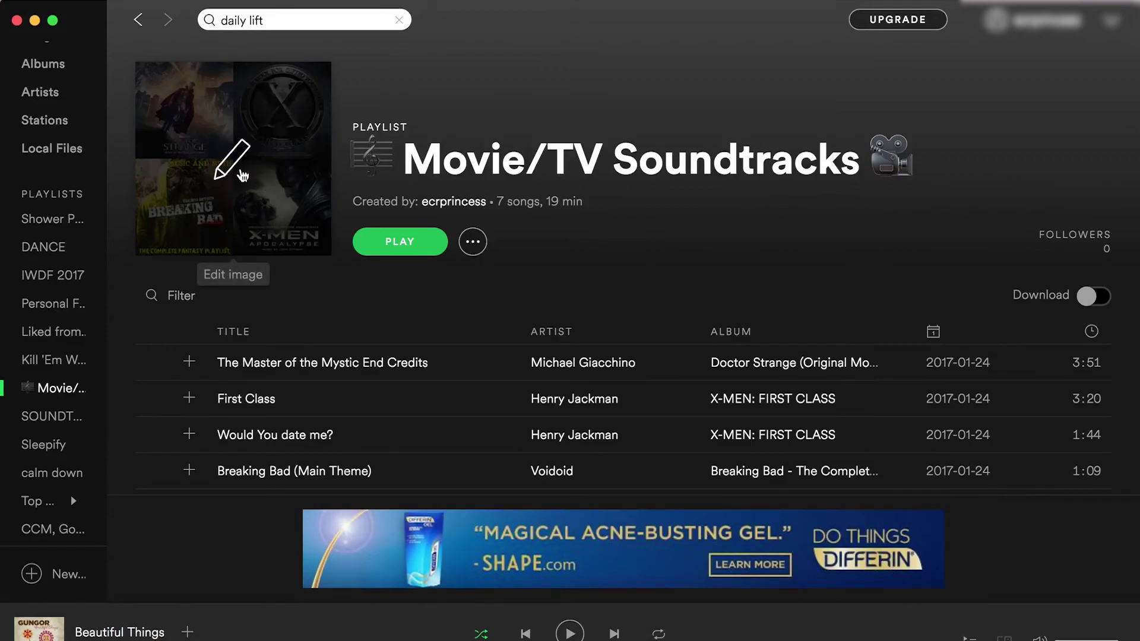
click(240, 173)
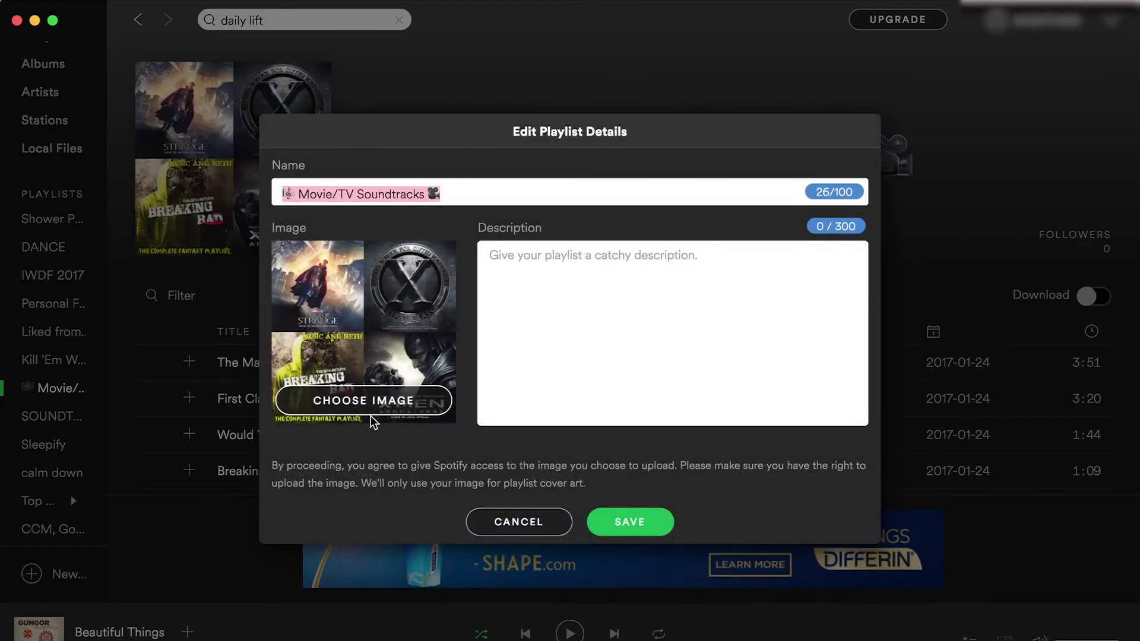
Choose the exported film-reel JPG as the playlist cover and save it.
click(368, 402)
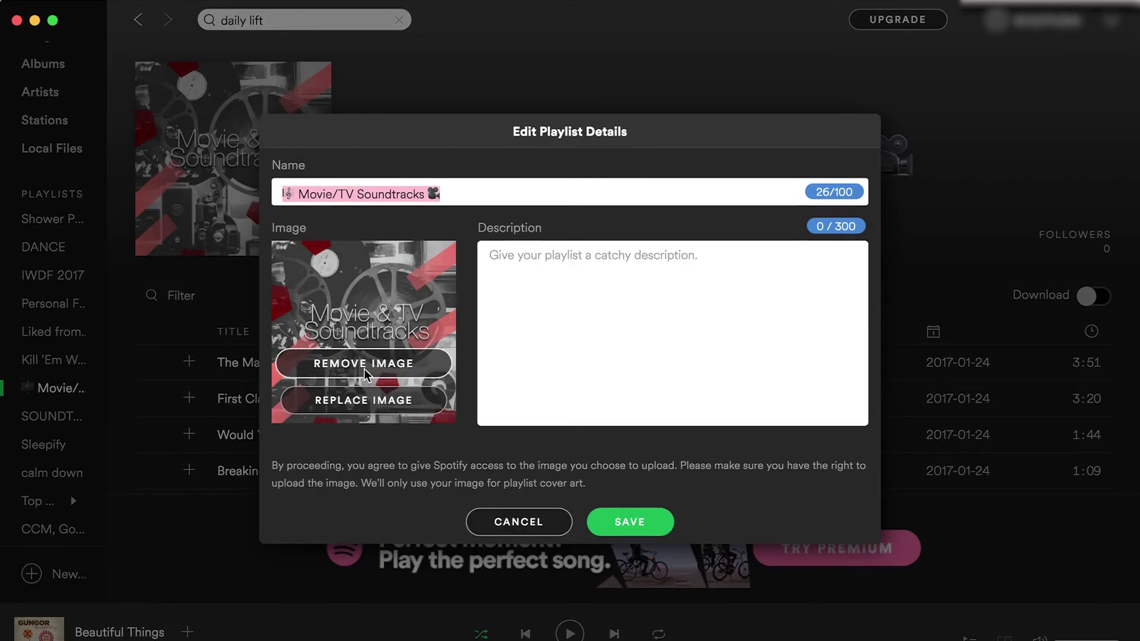
mouse_move(366, 383)
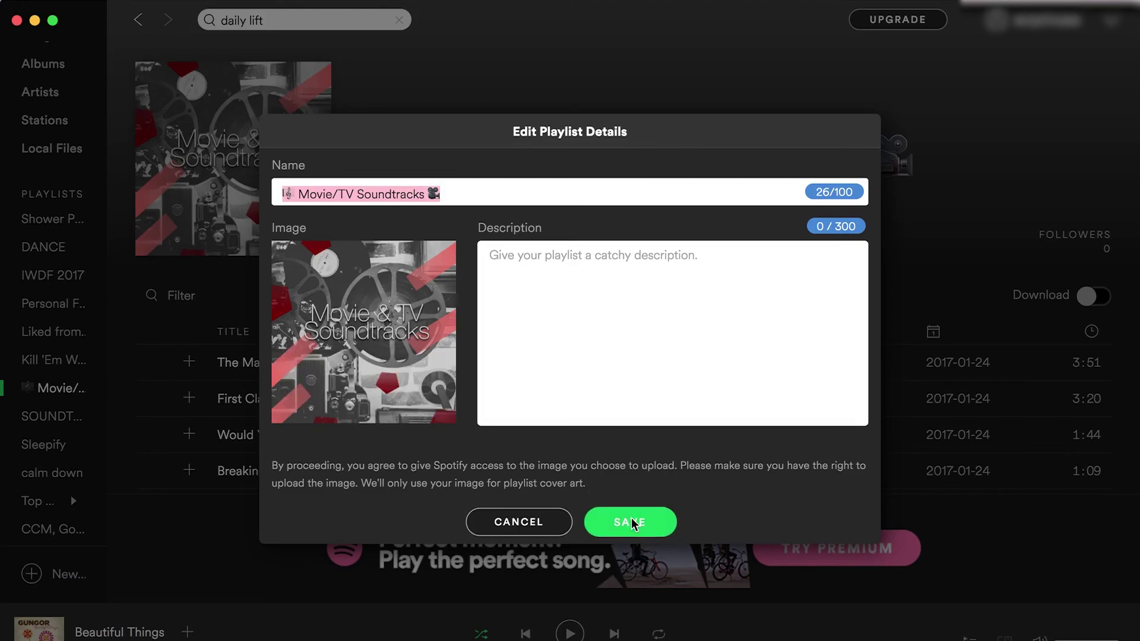
click(659, 522)
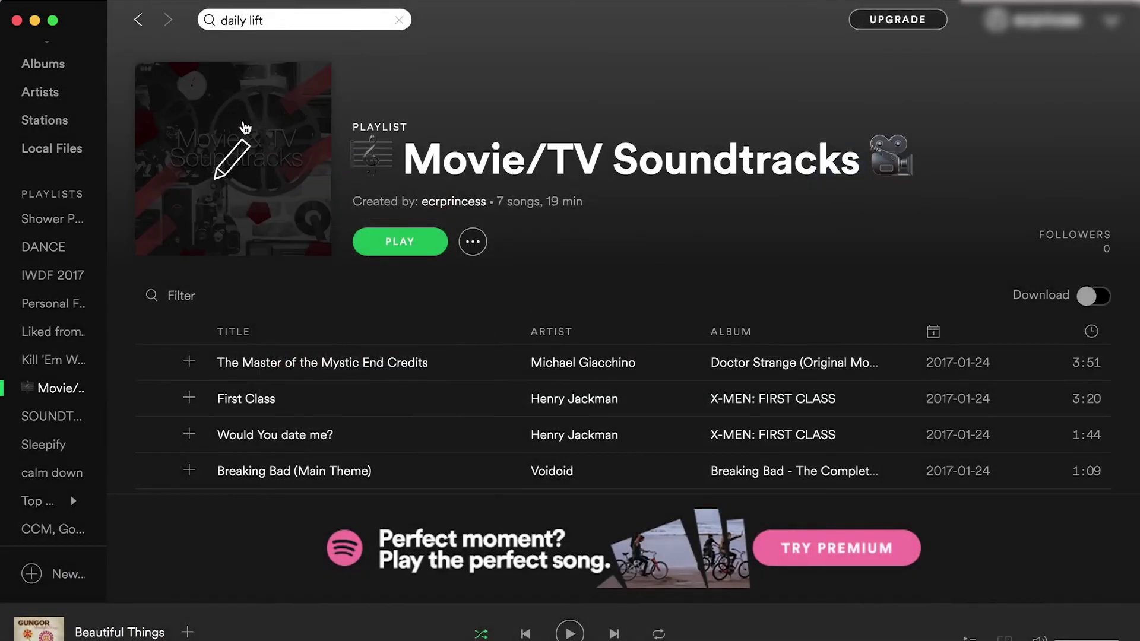